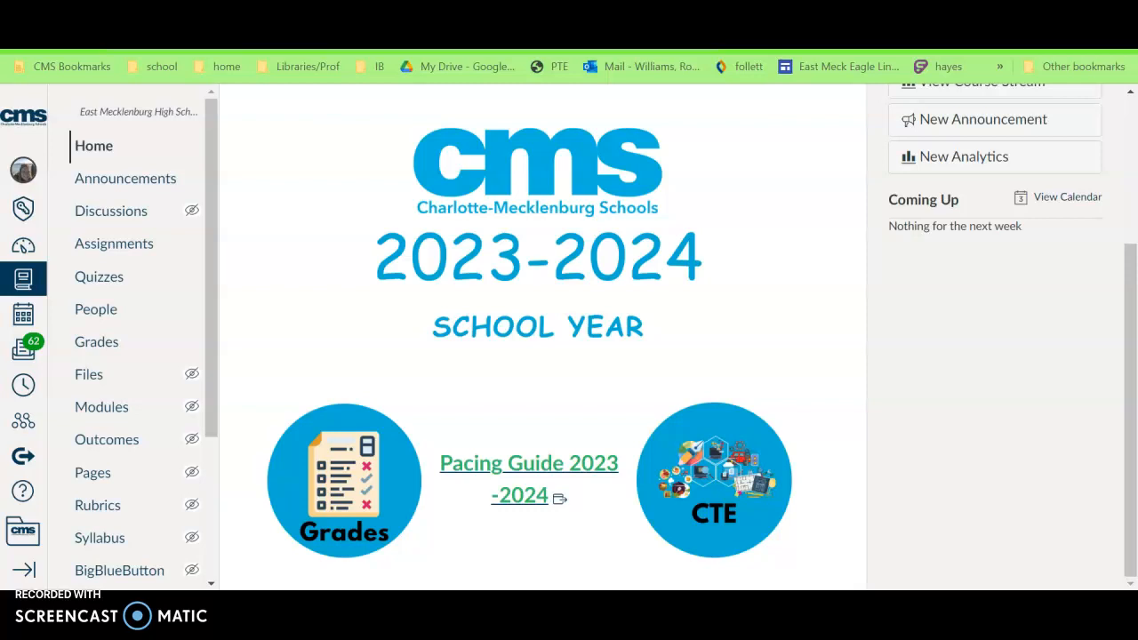
# Go to the course's assignments list and add an assignment group named Perform.
pyautogui.click(102, 244)
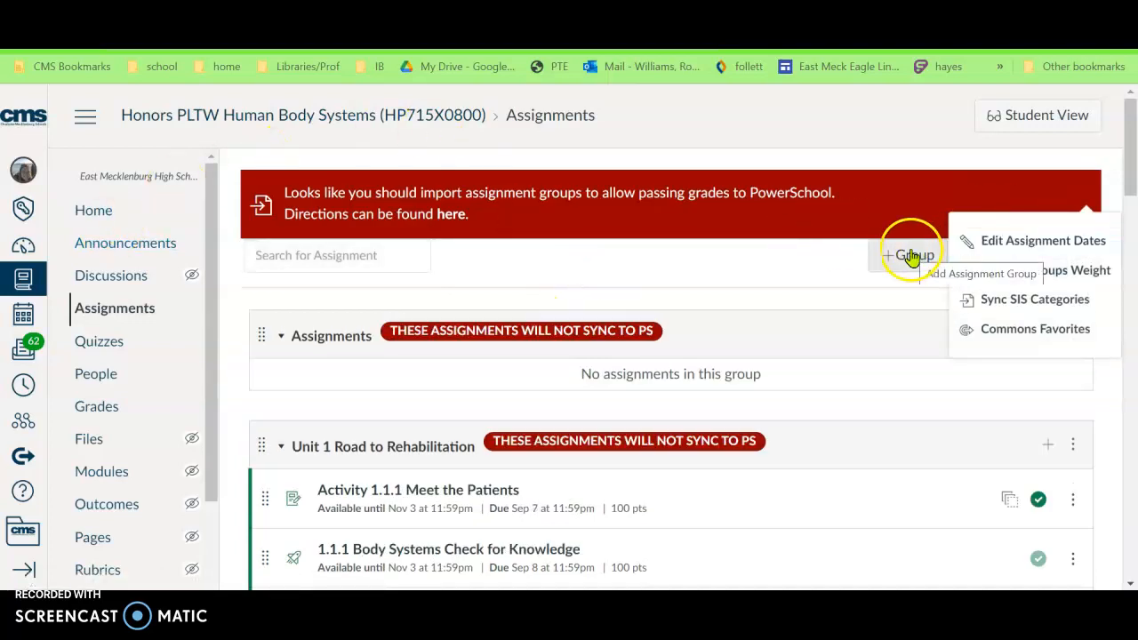
pyautogui.click(813, 258)
pyautogui.click(921, 257)
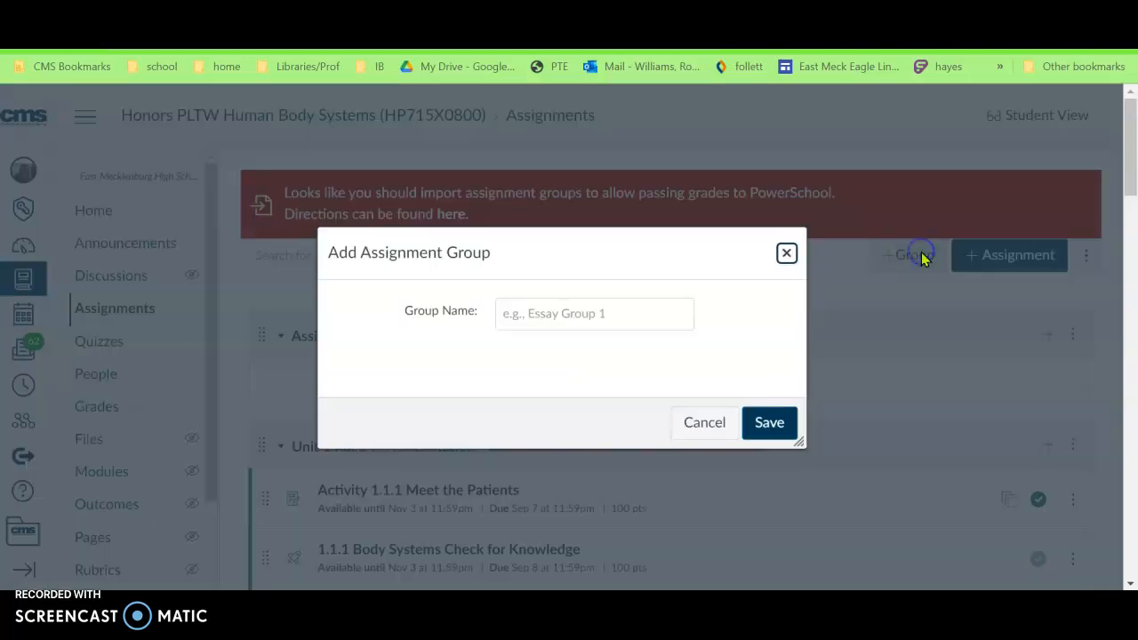
pyautogui.click(625, 318)
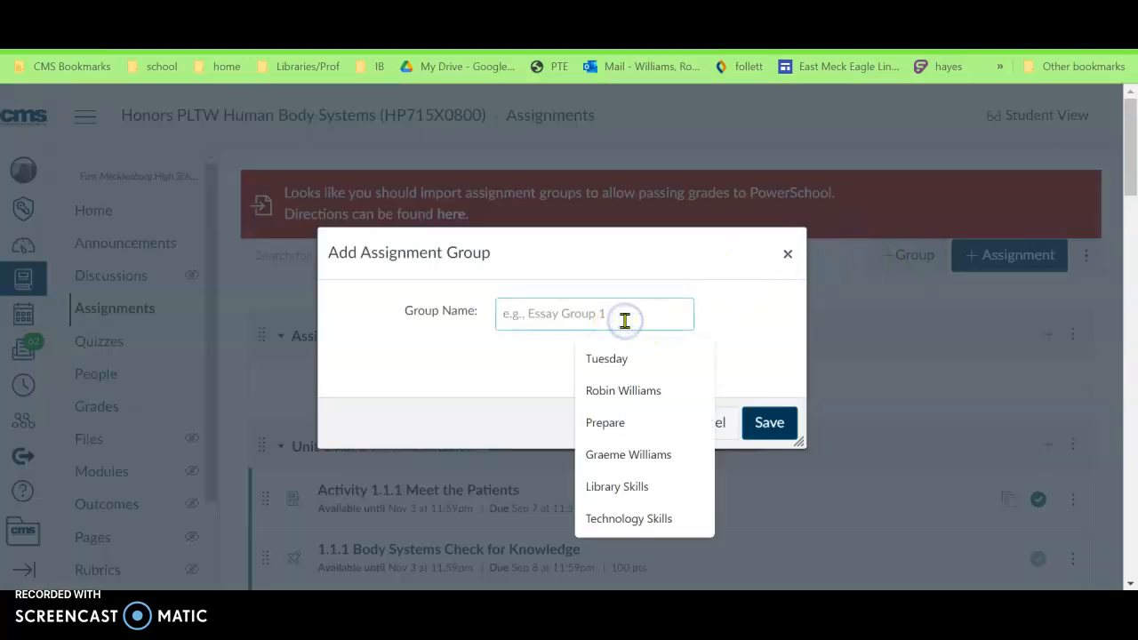
pyautogui.write('Perform')
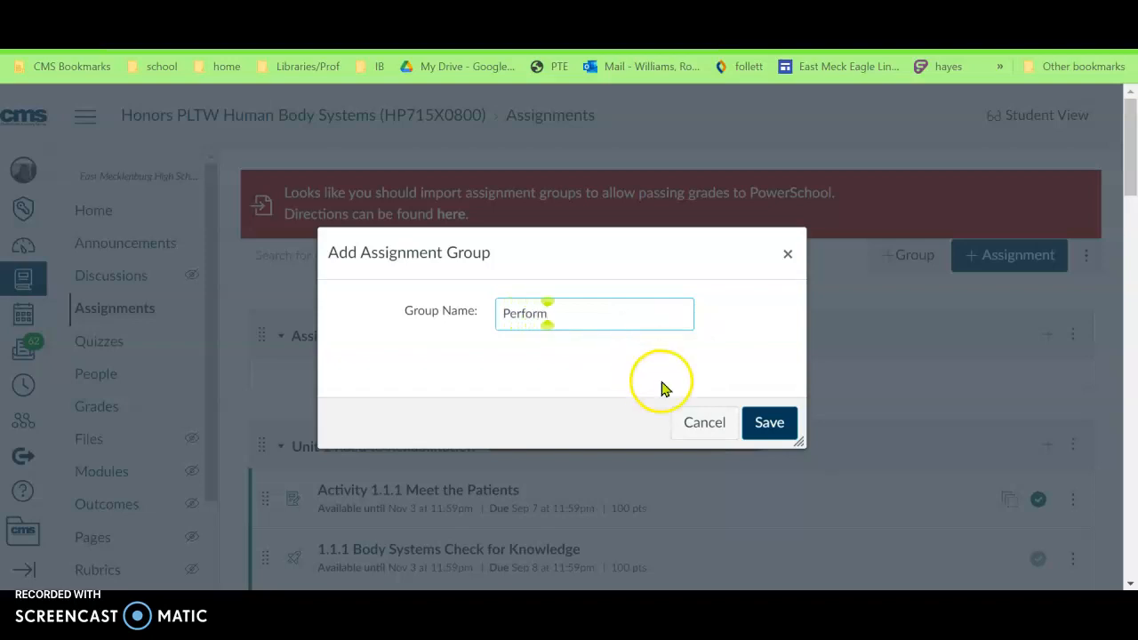
pyautogui.click(767, 421)
# Add an assignment group named Rehearse to the course.
pyautogui.click(895, 257)
pyautogui.click(614, 327)
pyautogui.write('Rehearse')
pyautogui.click(768, 421)
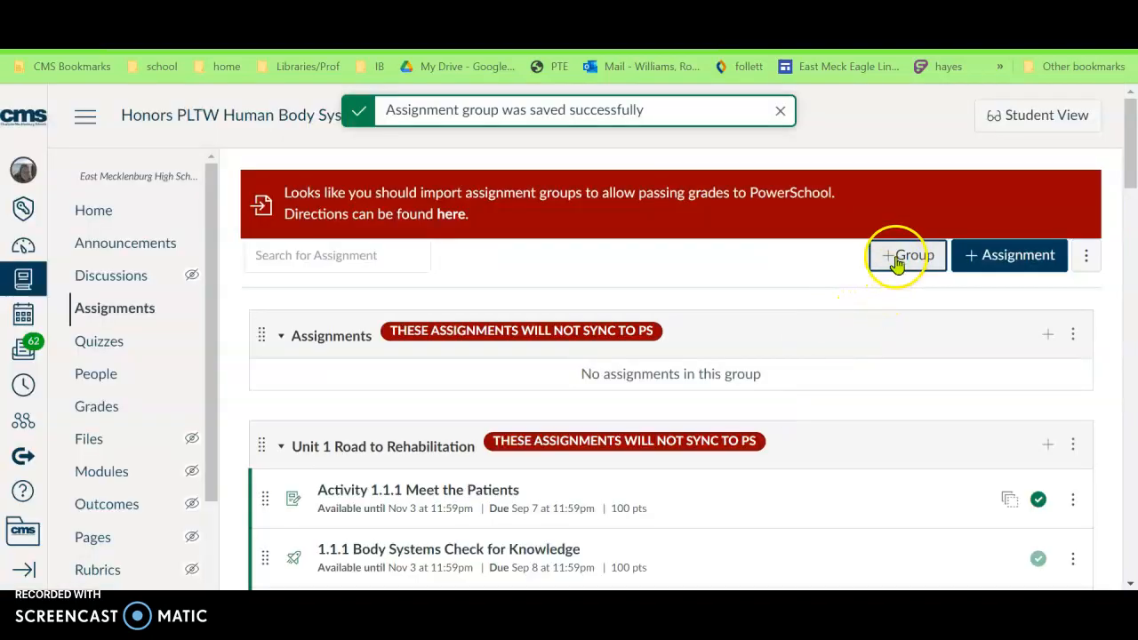
# Add an assignment group named Prepare to the course.
pyautogui.click(897, 263)
pyautogui.click(661, 317)
pyautogui.write('Prepare')
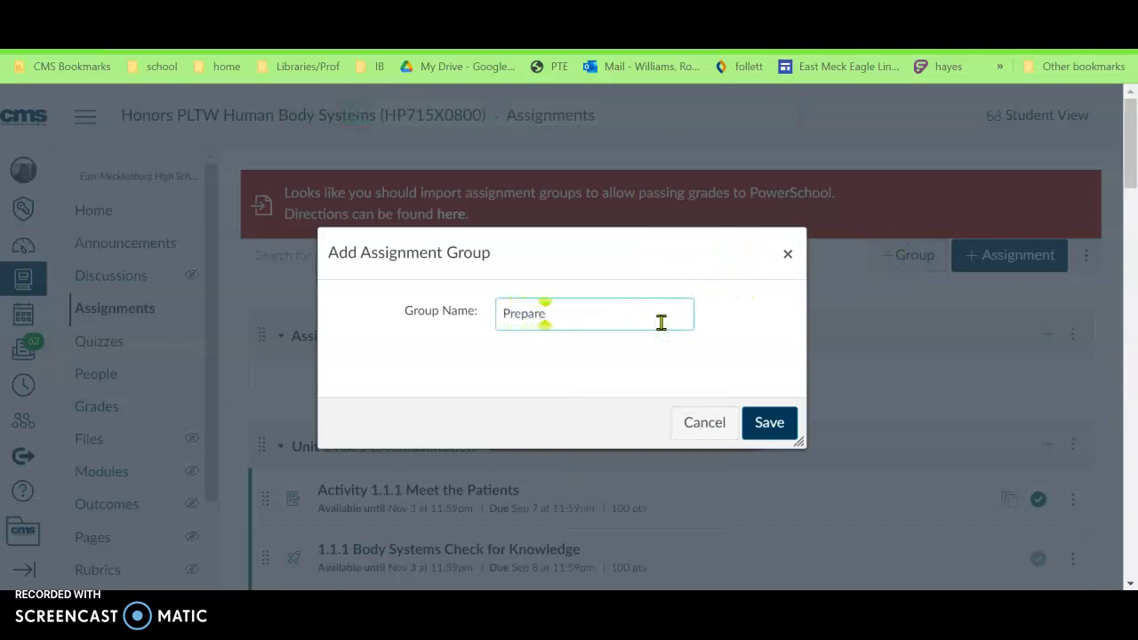
pyautogui.click(767, 418)
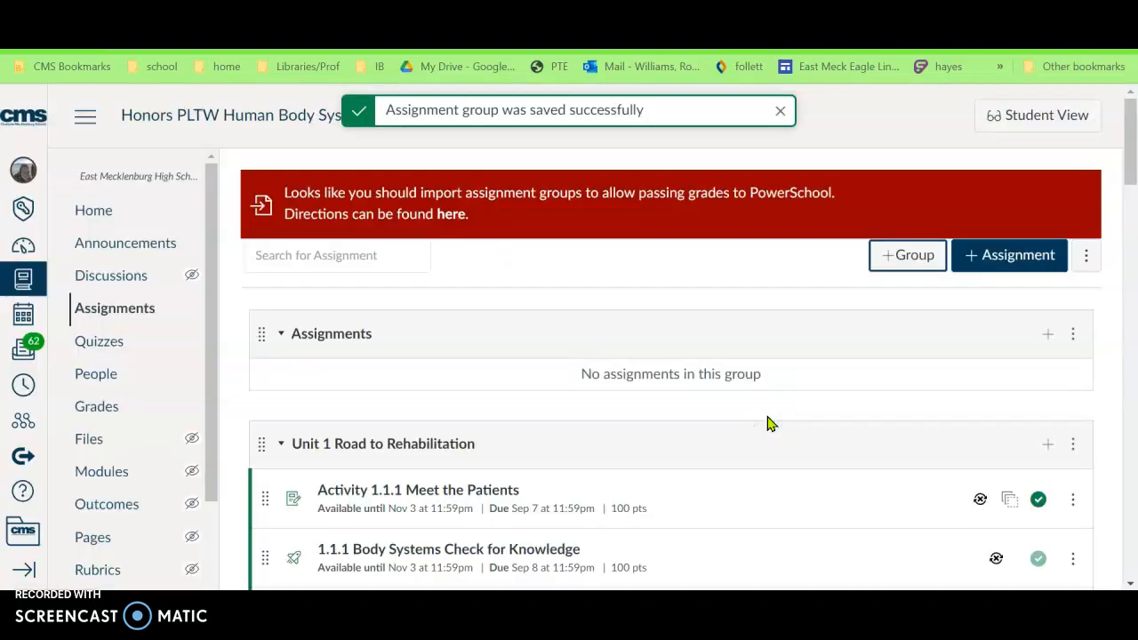
# Check the new groups in the assignments list and open Sync SIS Categories for the course.
pyautogui.scroll(-20, 770, 424)
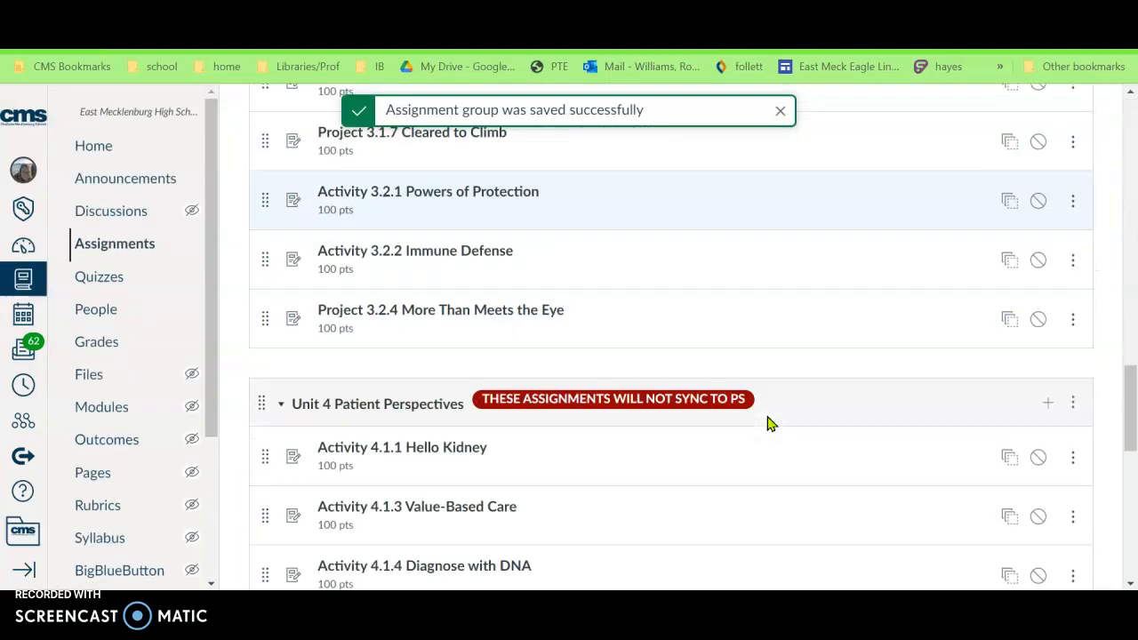
pyautogui.scroll(1, 770, 424)
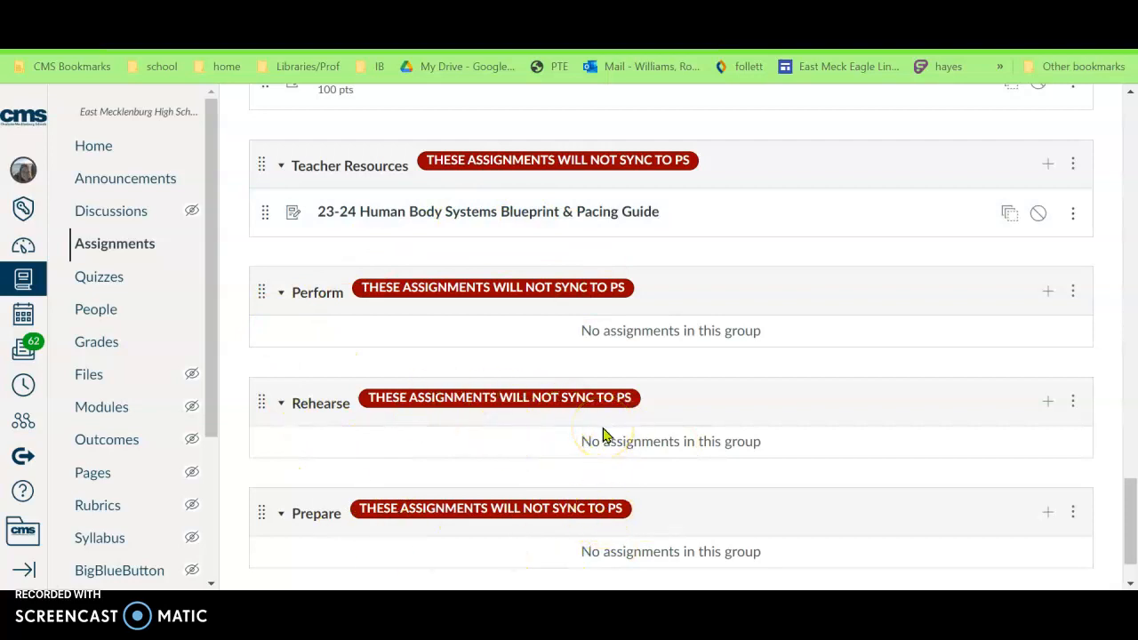
pyautogui.scroll(20, 603, 435)
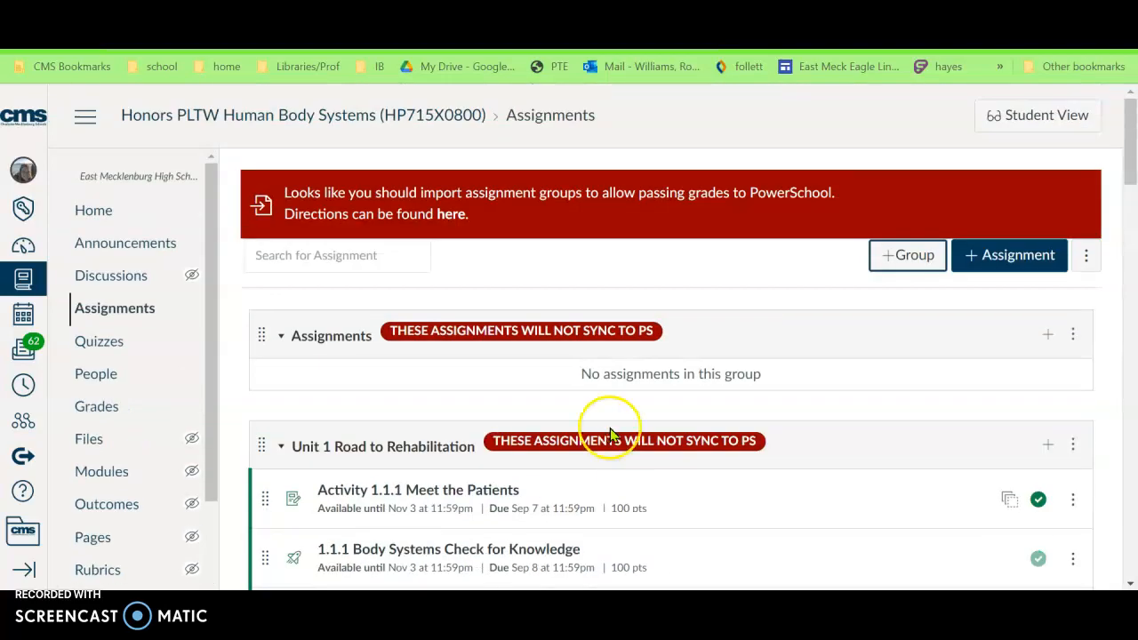
pyautogui.click(1088, 256)
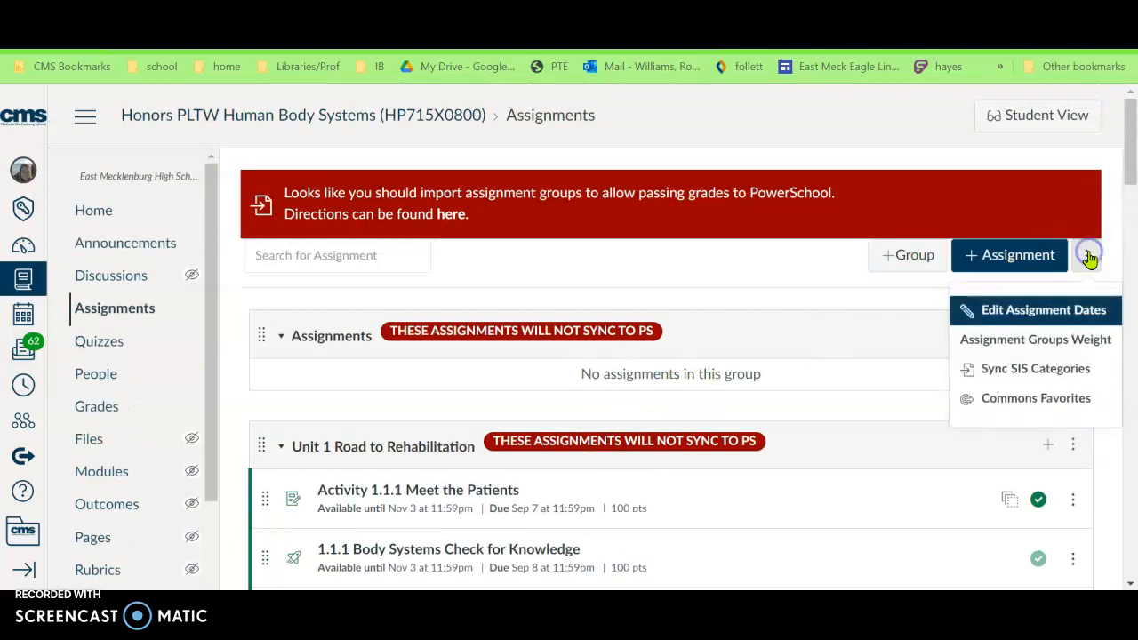
pyautogui.click(1045, 372)
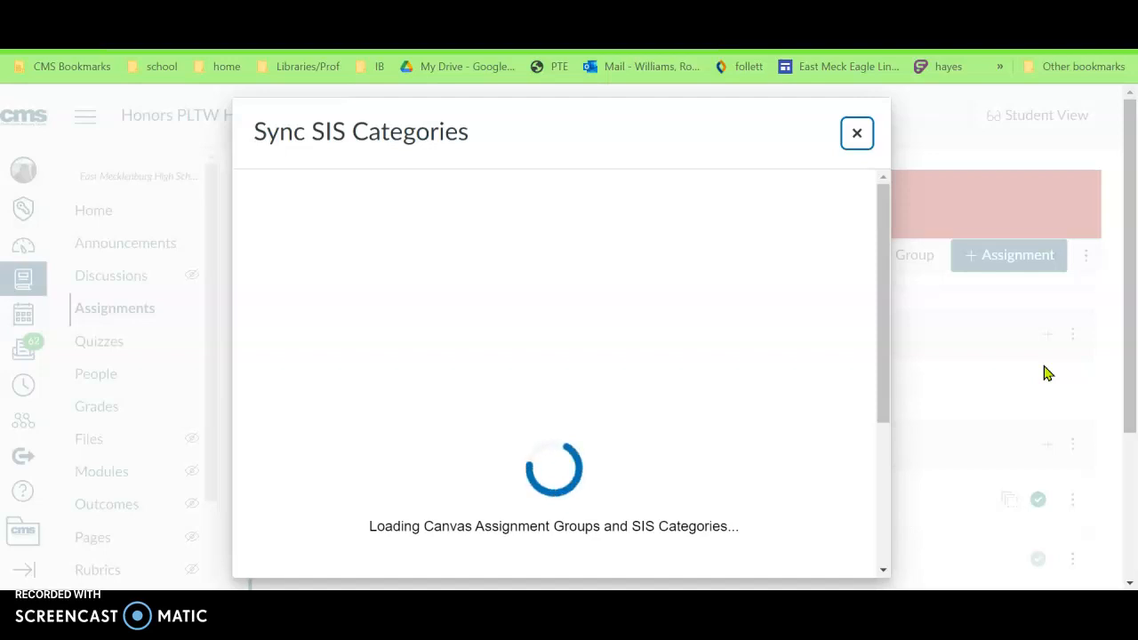
pyautogui.scroll(-2, 644, 392)
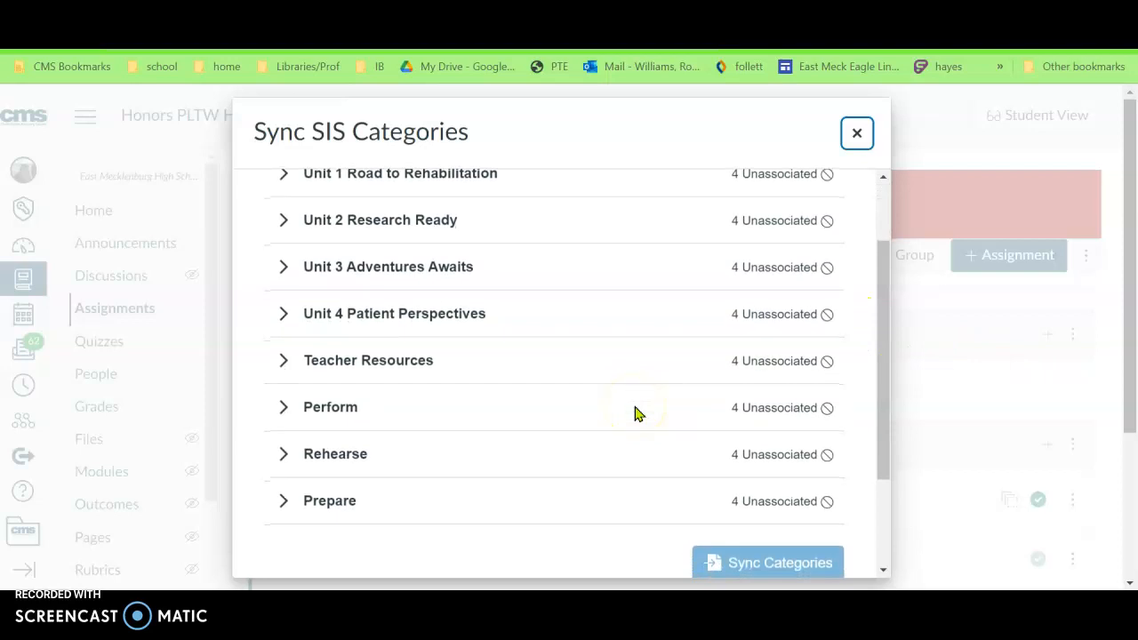
pyautogui.scroll(-1, 636, 413)
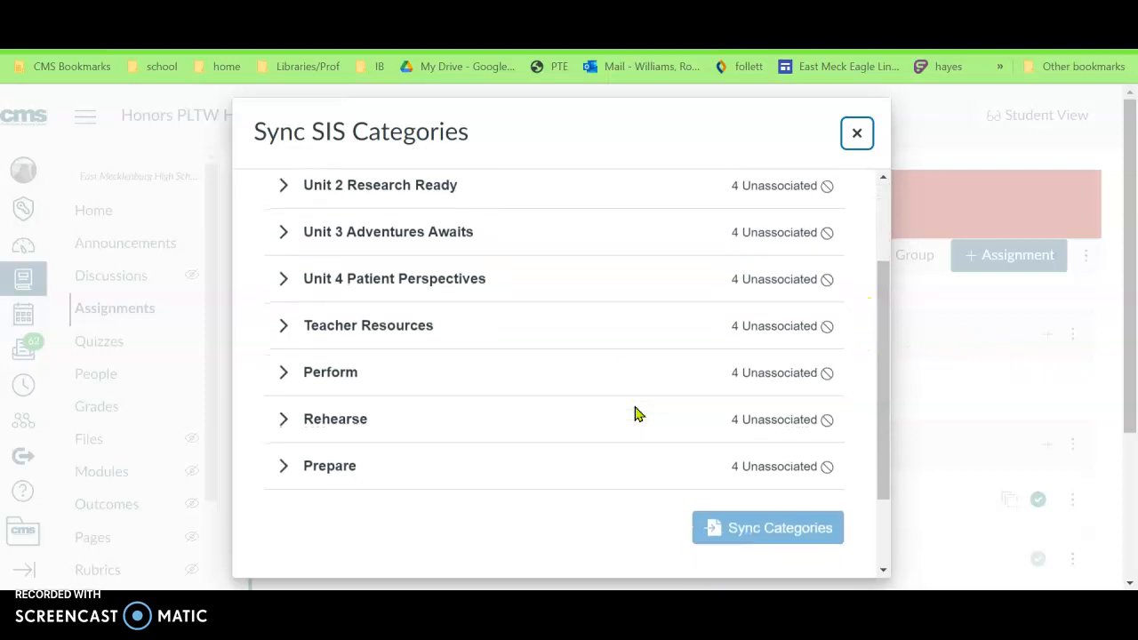
# For the Perform group, set the SIS category of sections 1(A) and 2(A) to Perform.
pyautogui.click(281, 373)
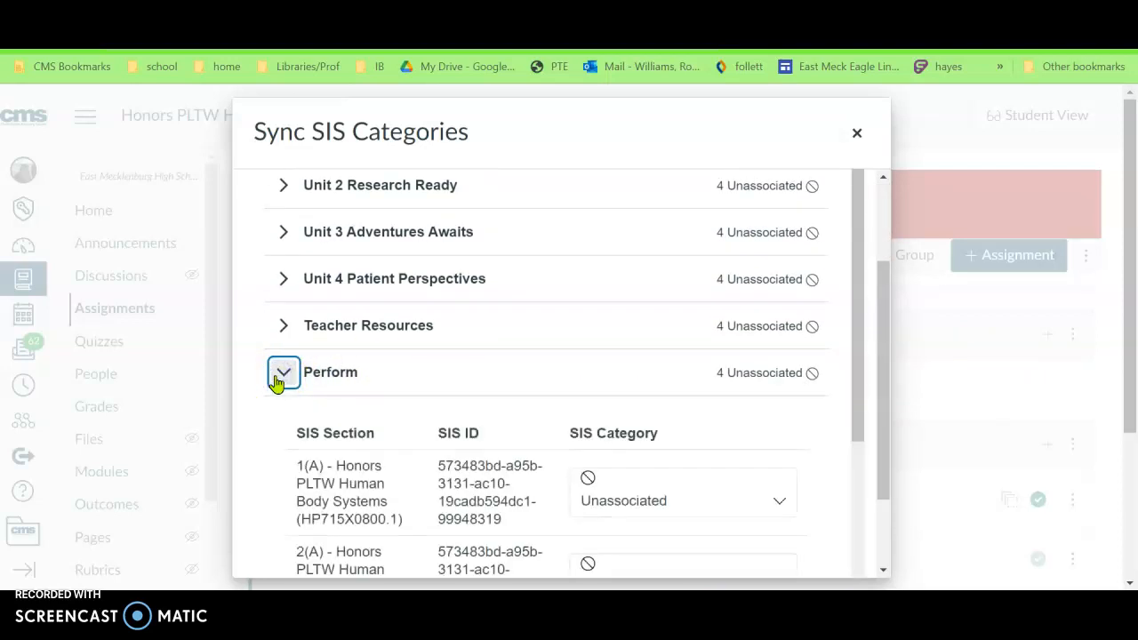
pyautogui.scroll(-2, 549, 378)
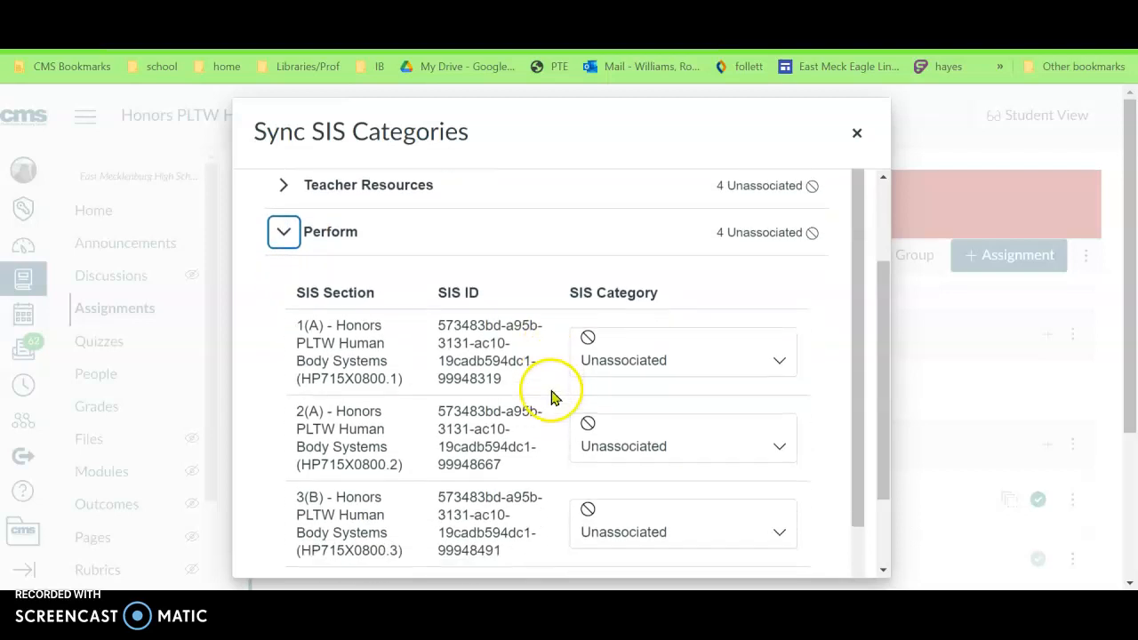
pyautogui.click(781, 361)
pyautogui.scroll(-1, 706, 473)
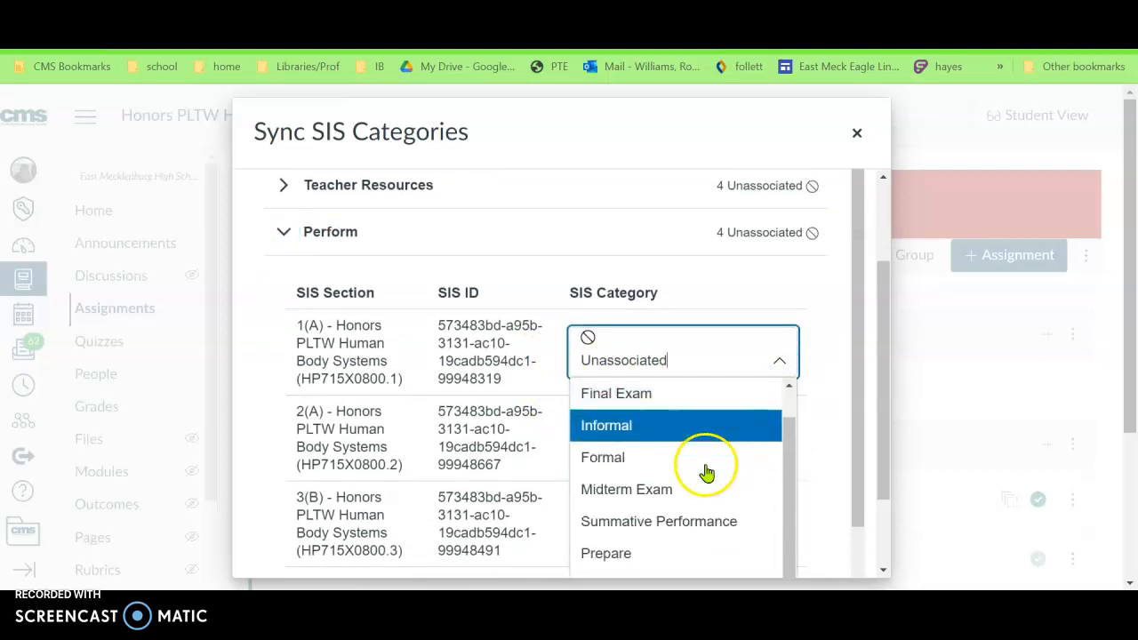
pyautogui.scroll(-1, 715, 470)
pyautogui.scroll(-1, 722, 465)
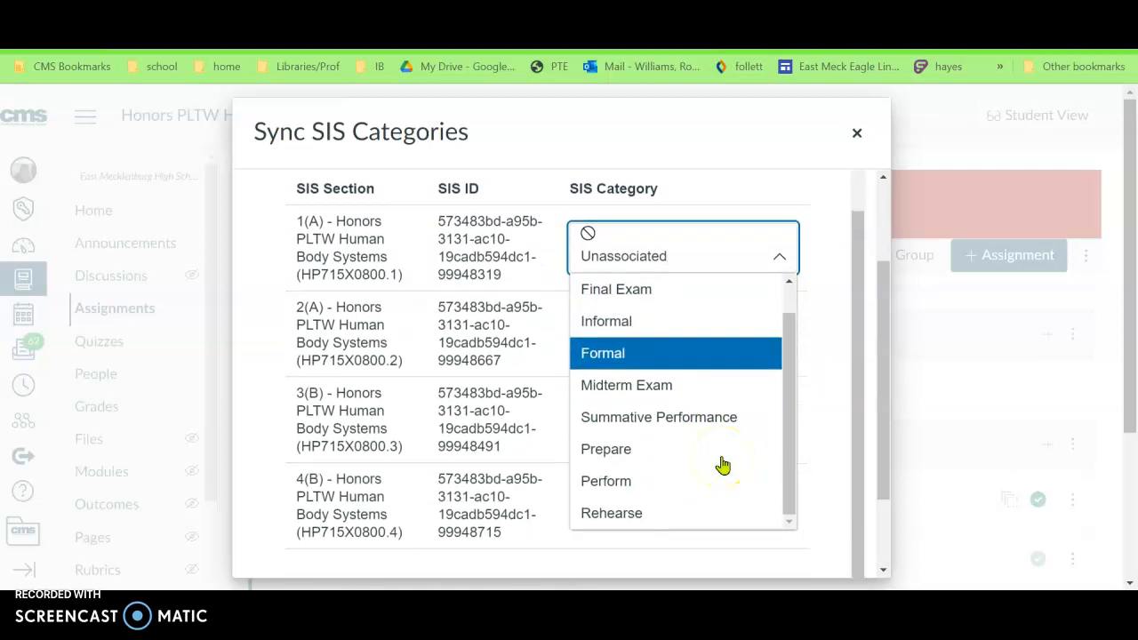
pyautogui.click(622, 481)
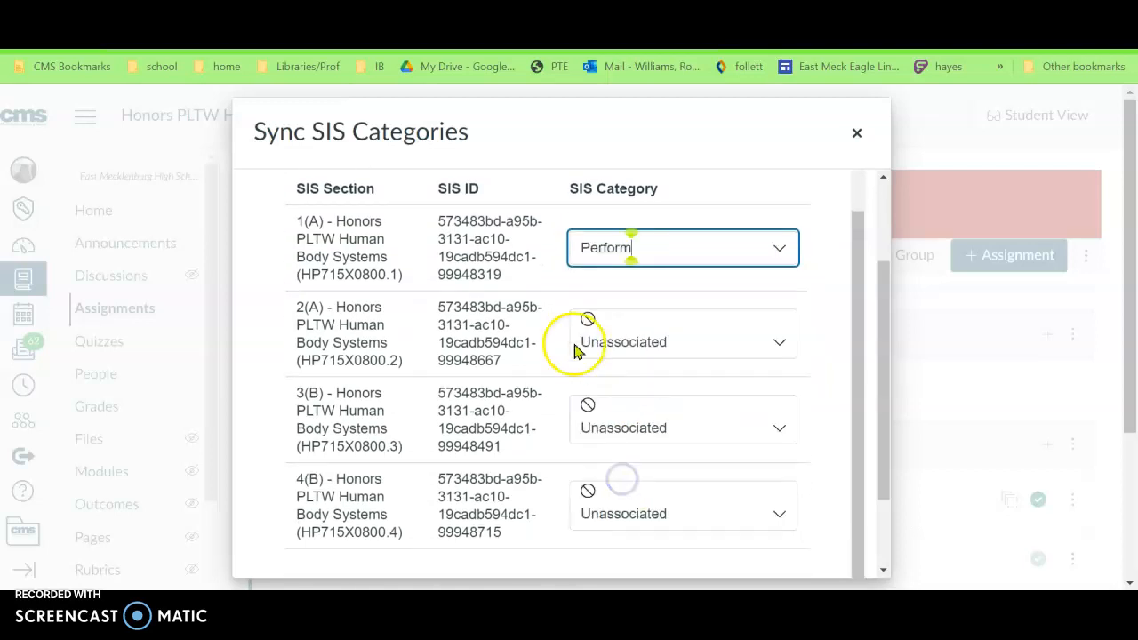
pyautogui.click(780, 345)
pyautogui.scroll(-1, 655, 552)
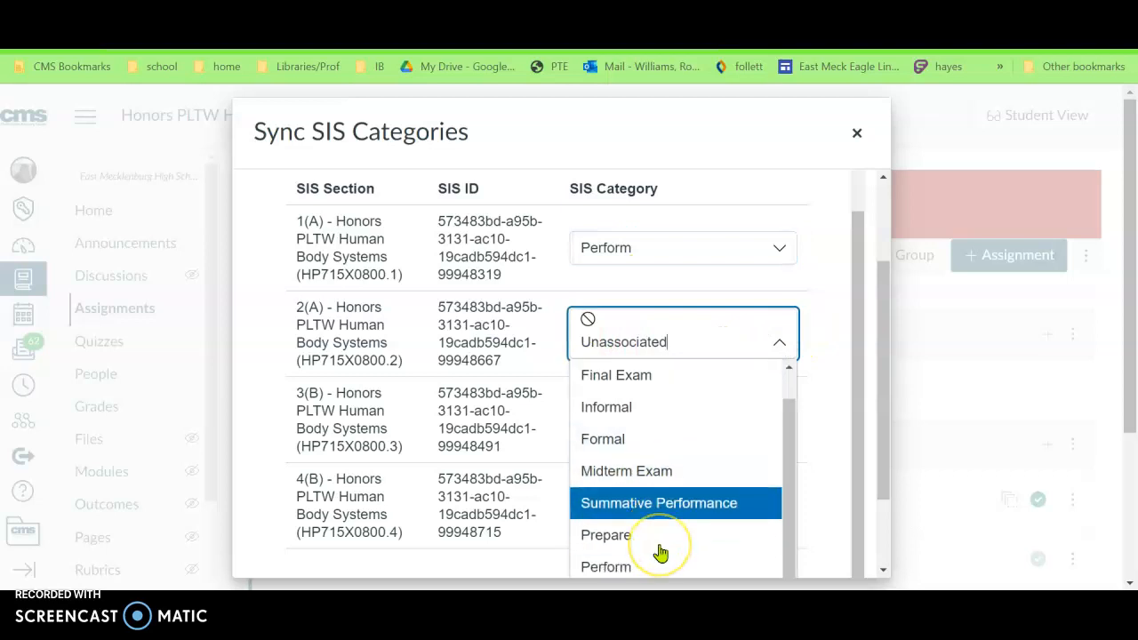
pyautogui.scroll(-1, 655, 550)
pyautogui.click(638, 530)
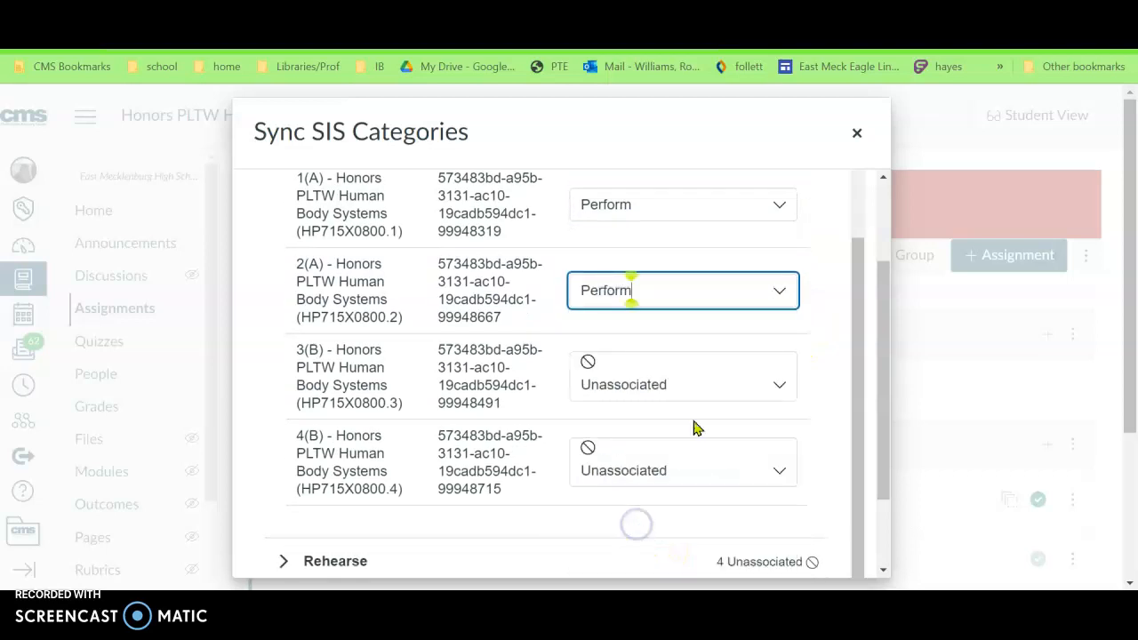
# For the Perform group, set the SIS category of sections 3(B) and 4(B) to Perform.
pyautogui.click(786, 384)
pyautogui.scroll(-1, 719, 494)
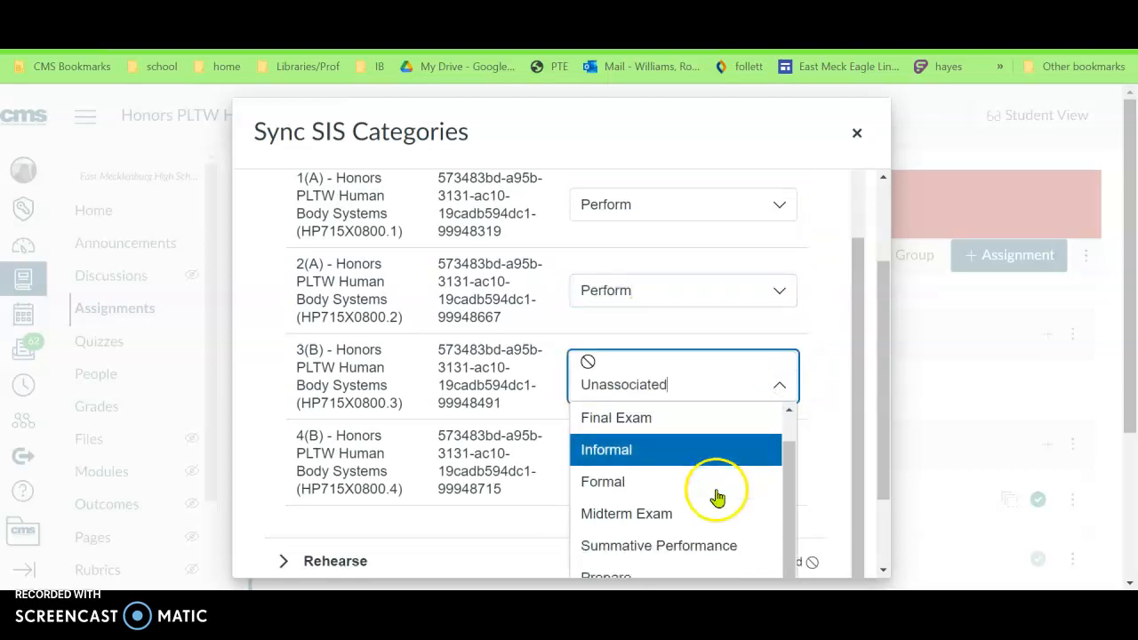
pyautogui.click(719, 495)
pyautogui.click(778, 356)
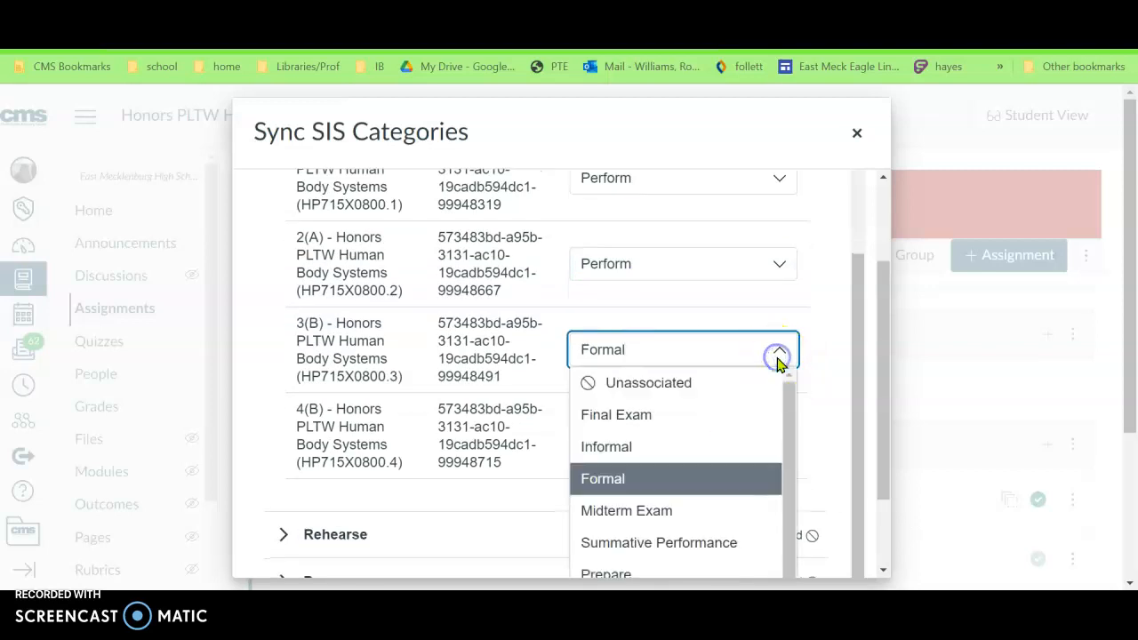
pyautogui.scroll(-1, 716, 487)
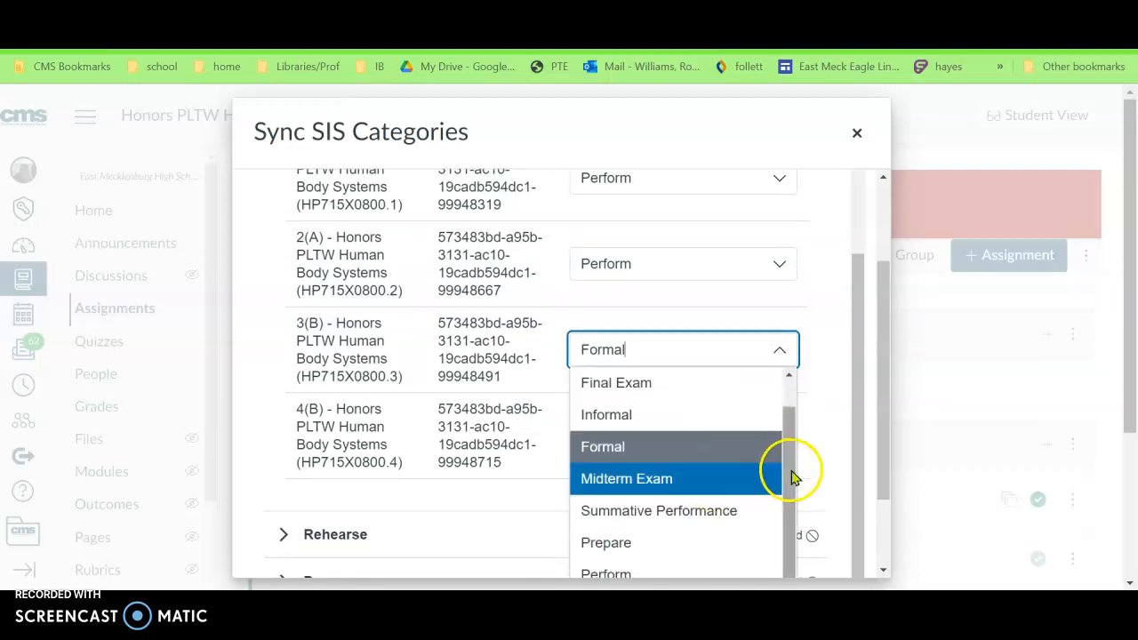
pyautogui.scroll(-1, 836, 481)
pyautogui.click(652, 540)
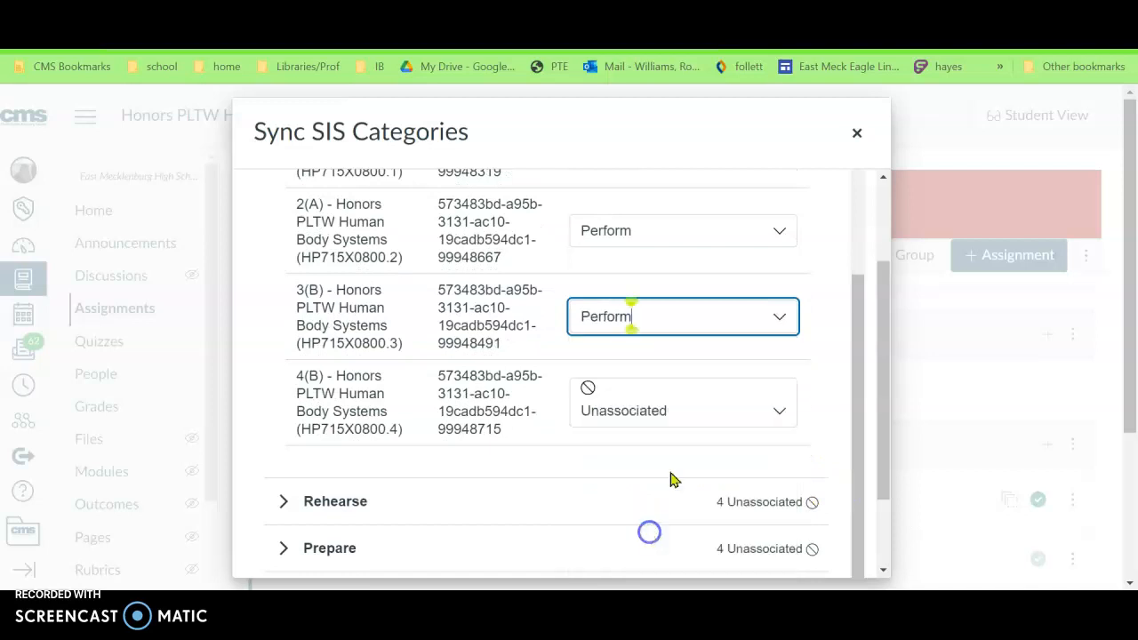
pyautogui.click(729, 401)
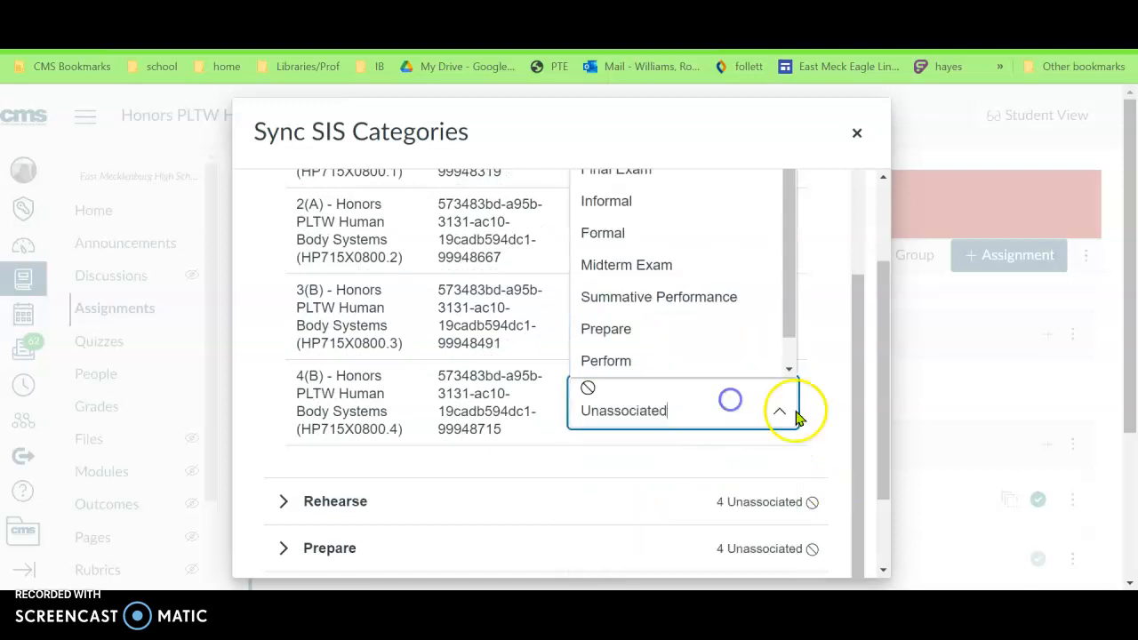
pyautogui.click(642, 359)
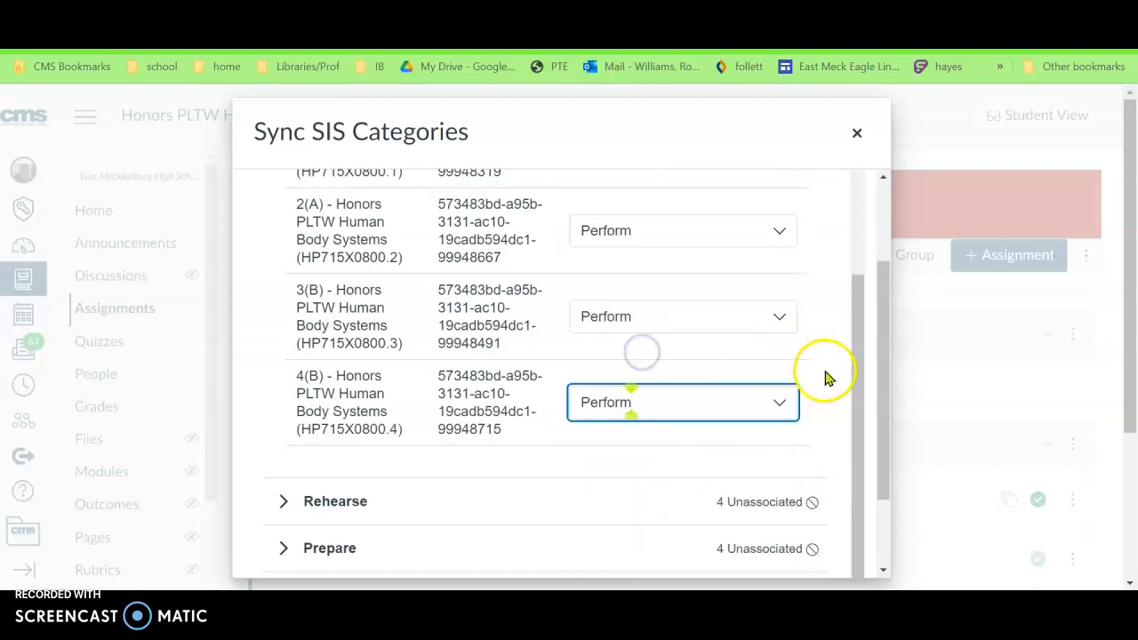
# For the Rehearse group, set the SIS category of sections 1(A) and 2(A) to Rehearse.
pyautogui.click(282, 501)
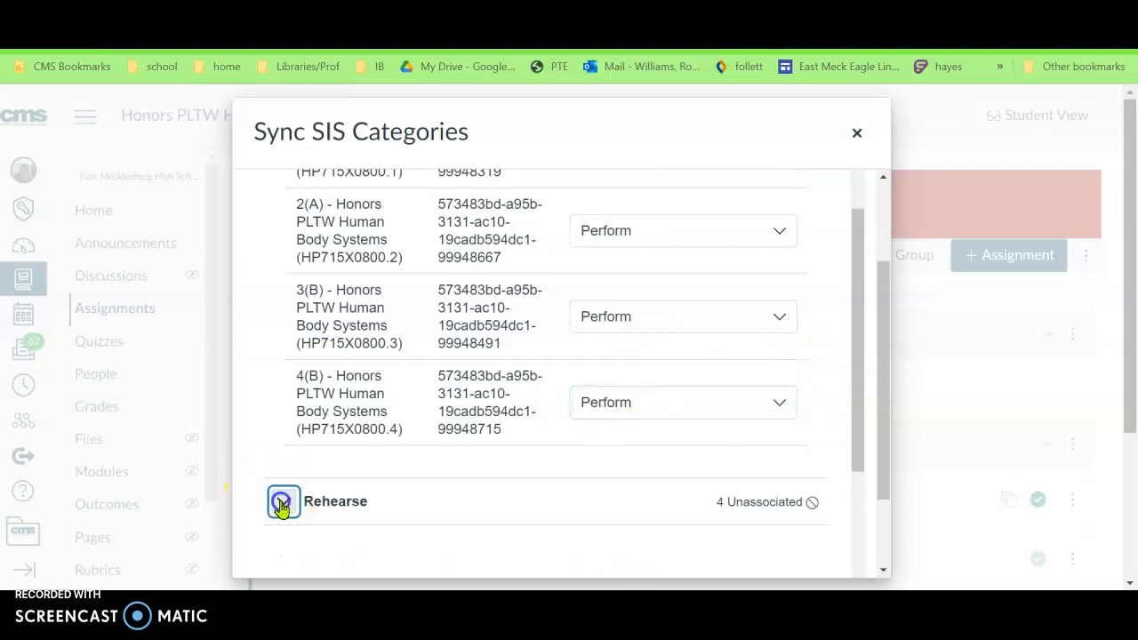
pyautogui.scroll(-3, 623, 487)
pyautogui.scroll(-1, 621, 487)
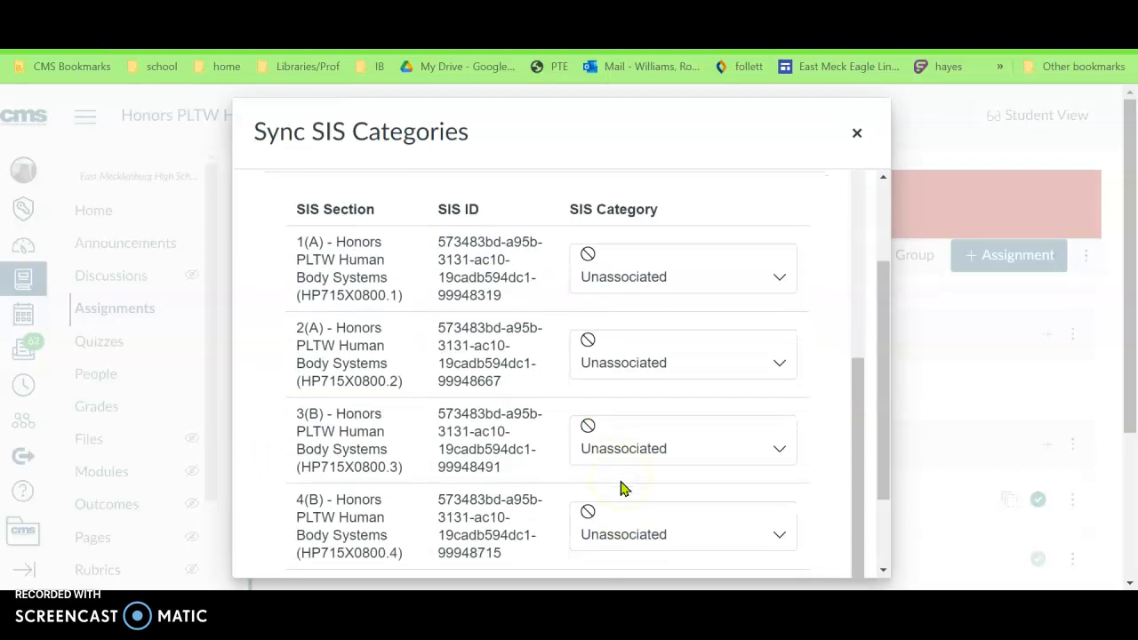
pyautogui.click(730, 263)
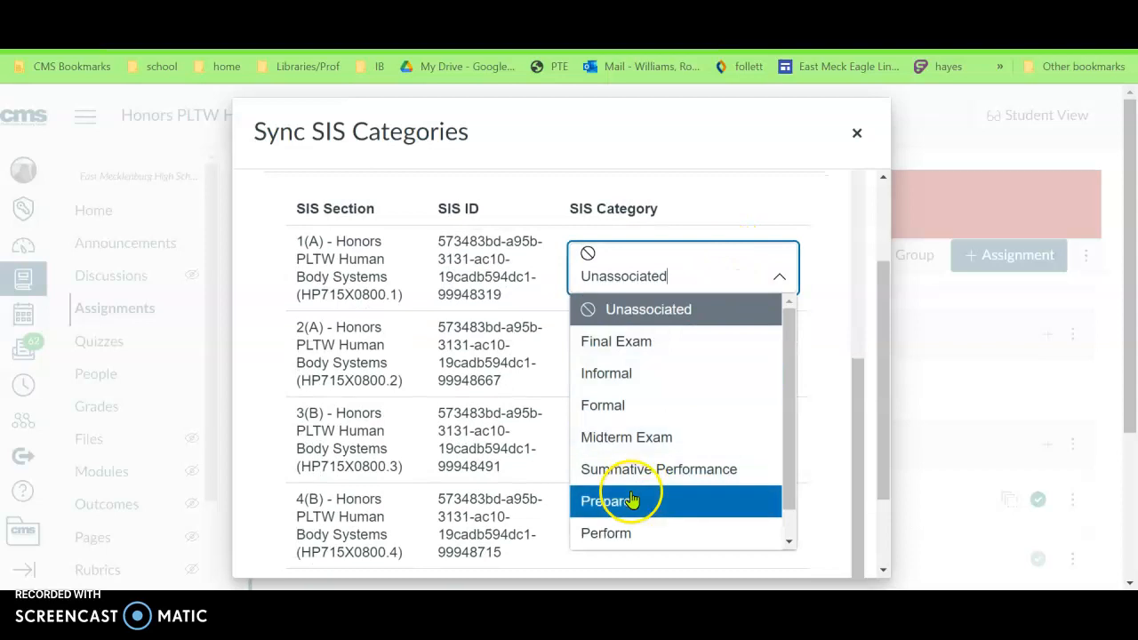
pyautogui.scroll(-1, 635, 498)
pyautogui.click(620, 537)
pyautogui.click(706, 358)
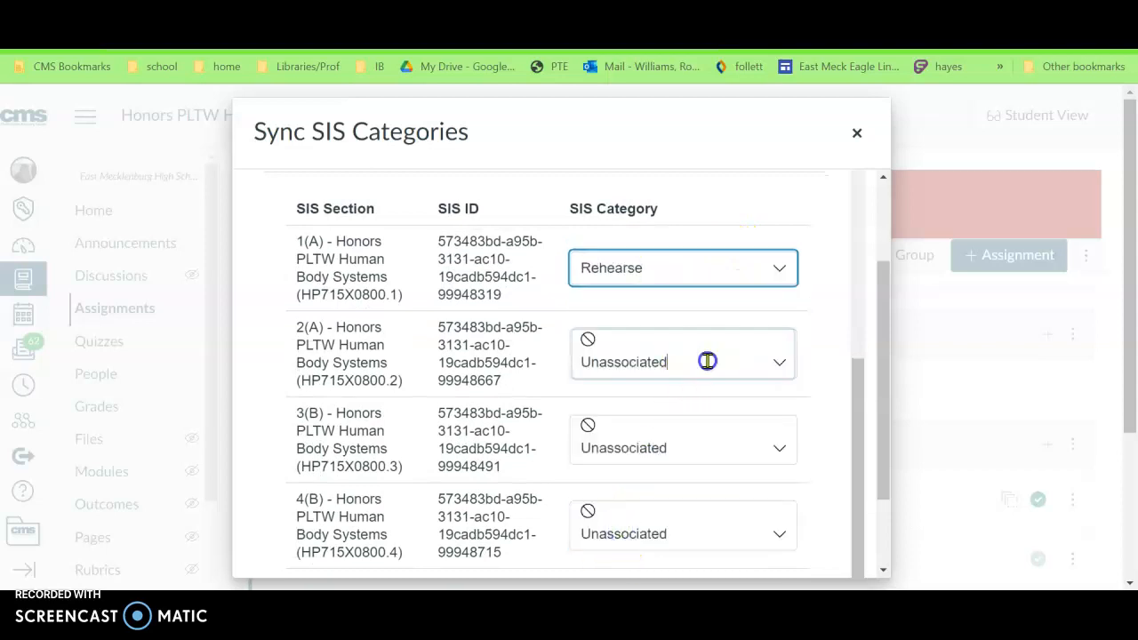
pyautogui.scroll(-1, 687, 491)
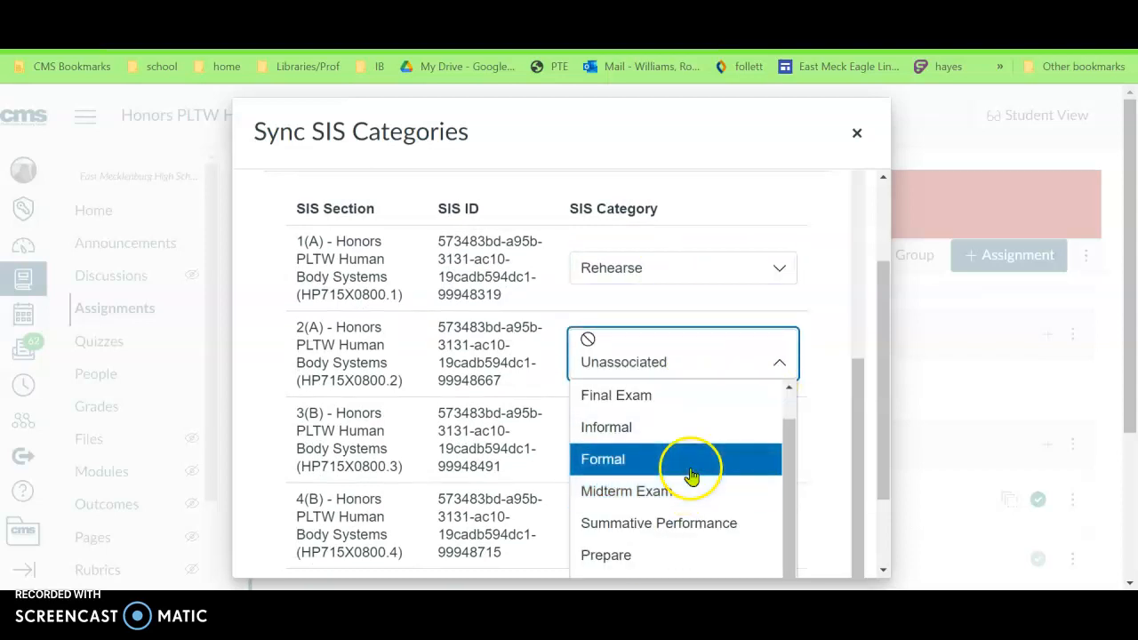
pyautogui.scroll(-1, 683, 480)
pyautogui.click(623, 538)
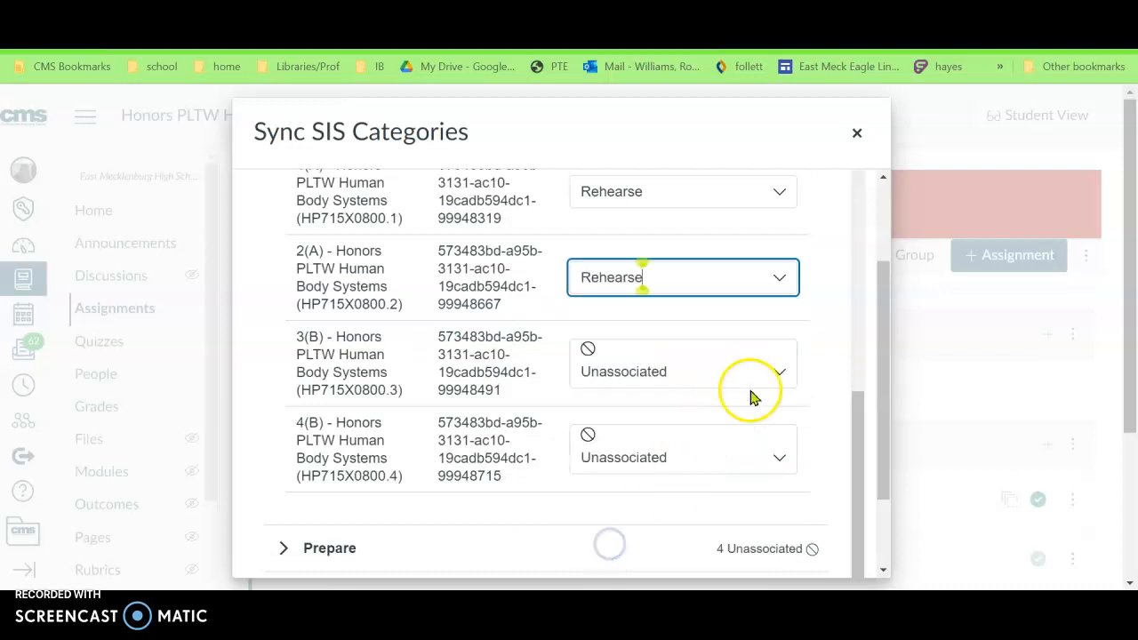
# For the Rehearse group, set the SIS category of section 3(B) to Rehearse.
pyautogui.click(780, 371)
pyautogui.scroll(-1, 723, 489)
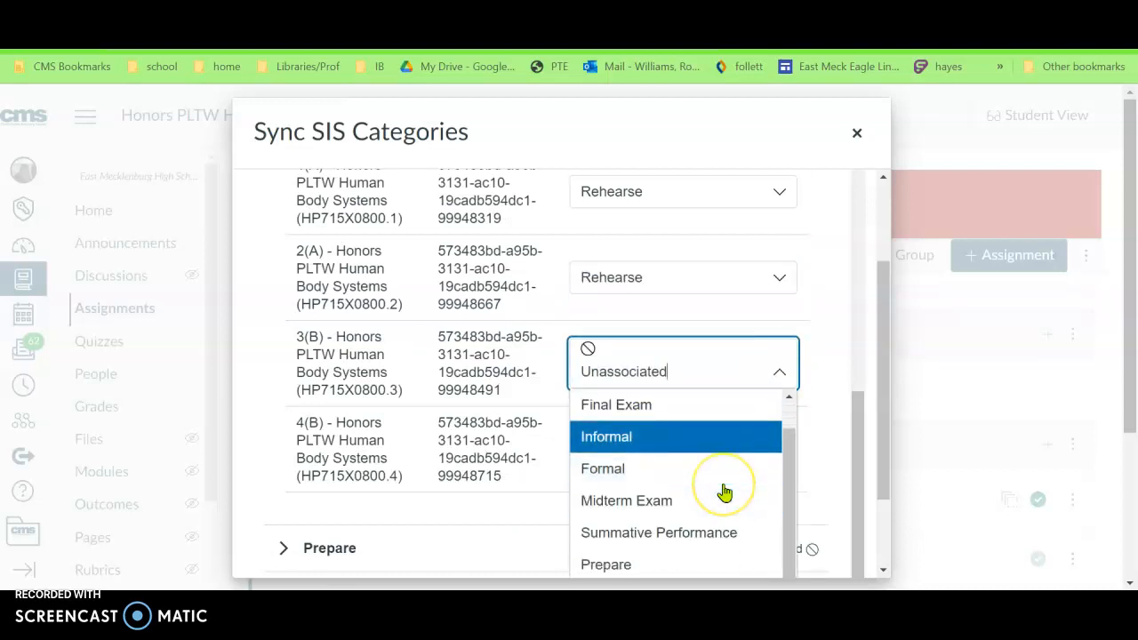
pyautogui.scroll(-1, 721, 490)
pyautogui.click(689, 520)
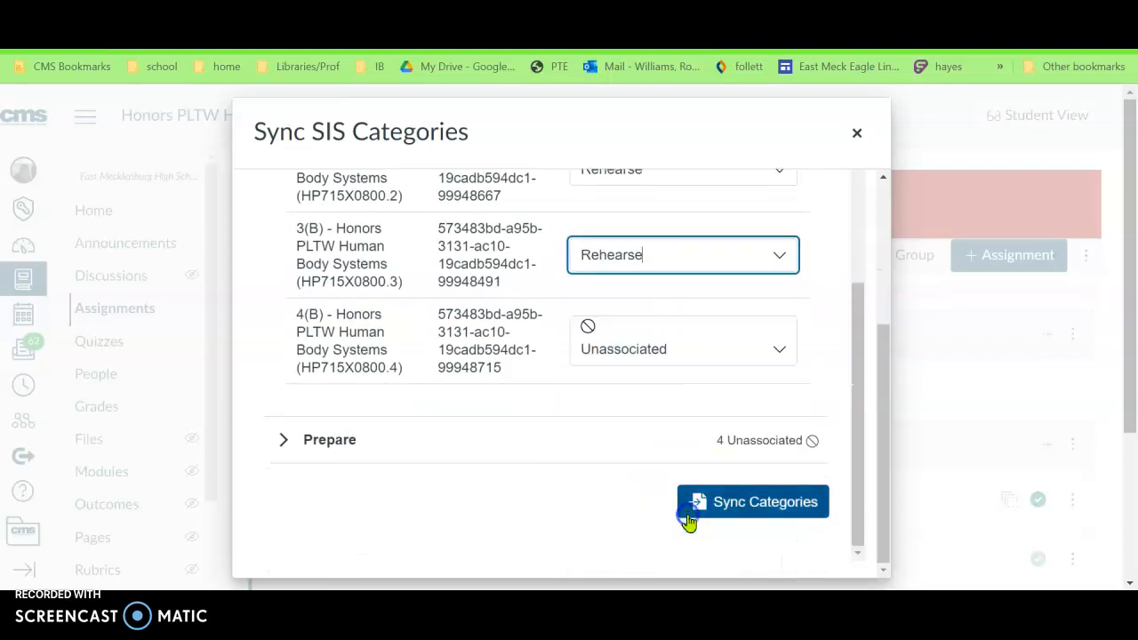
# For the Rehearse group, set the SIS category of section 4(B) to Rehearse.
pyautogui.click(777, 351)
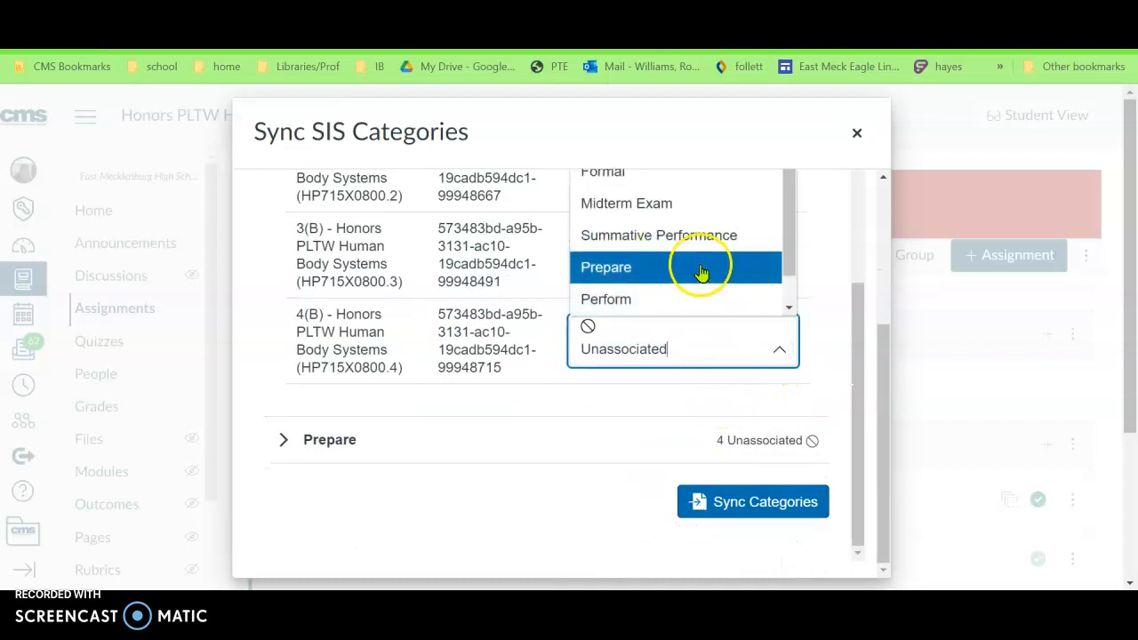
pyautogui.scroll(3, 702, 275)
pyautogui.scroll(-1, 703, 273)
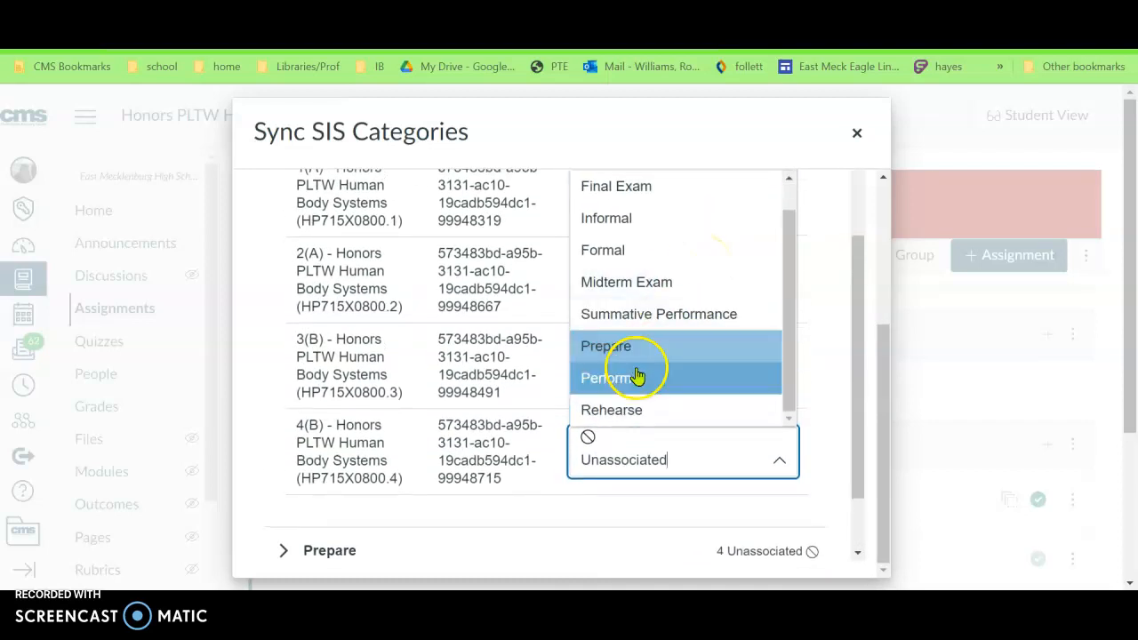
pyautogui.click(617, 410)
# Expand the Prepare group and set the SIS category of sections 1(A) and 2(A) to Prepare.
pyautogui.scroll(-2, 534, 526)
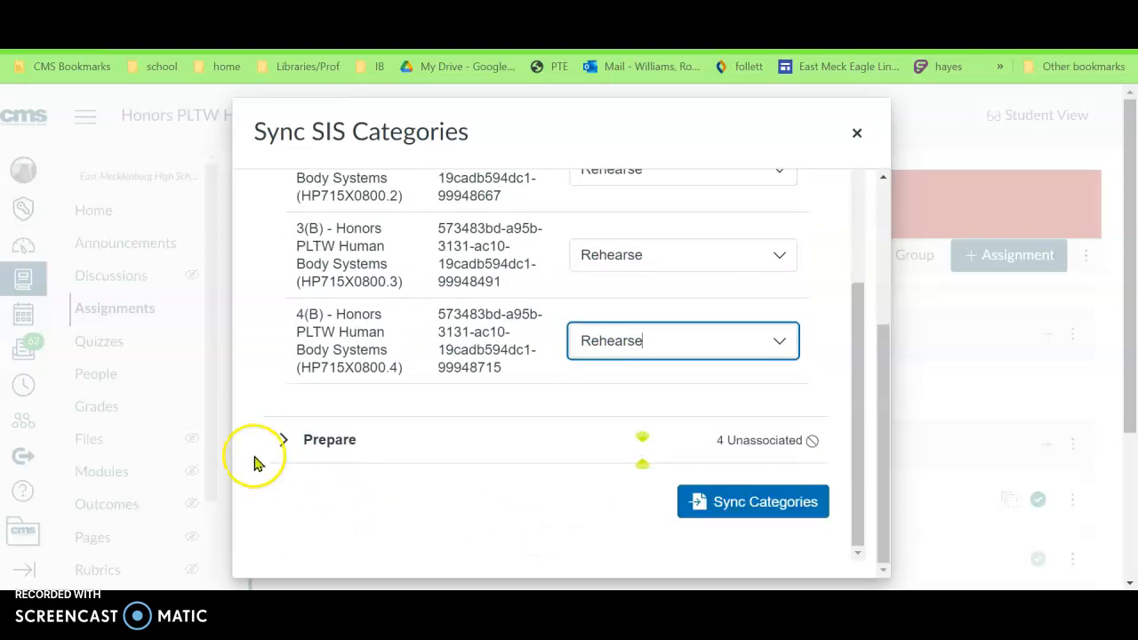
pyautogui.click(282, 444)
pyautogui.scroll(-4, 780, 311)
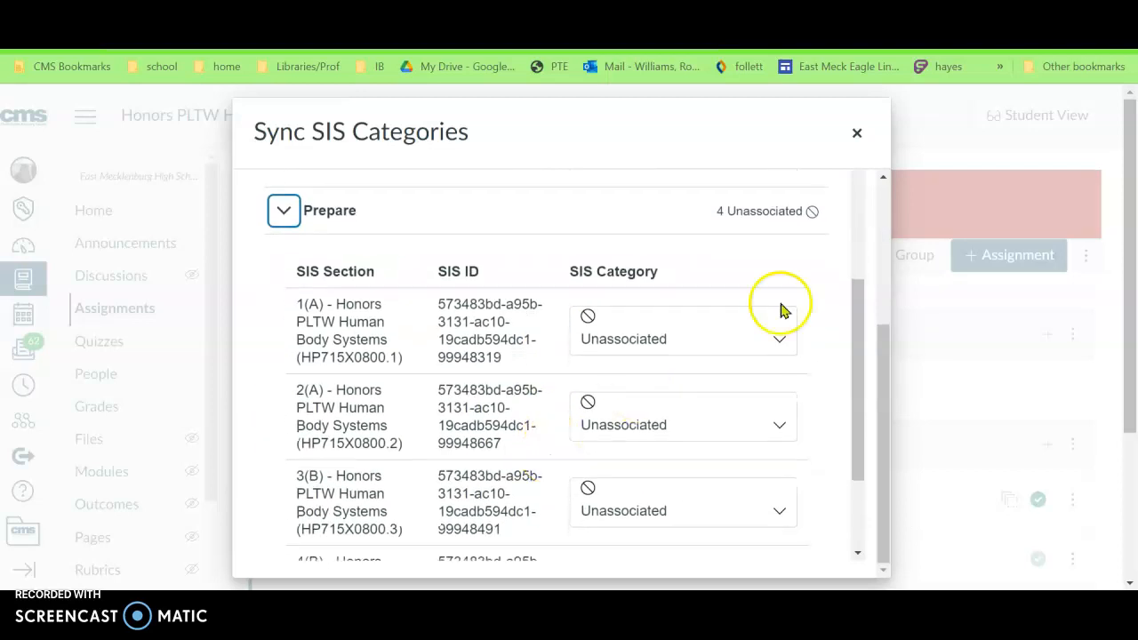
pyautogui.click(784, 345)
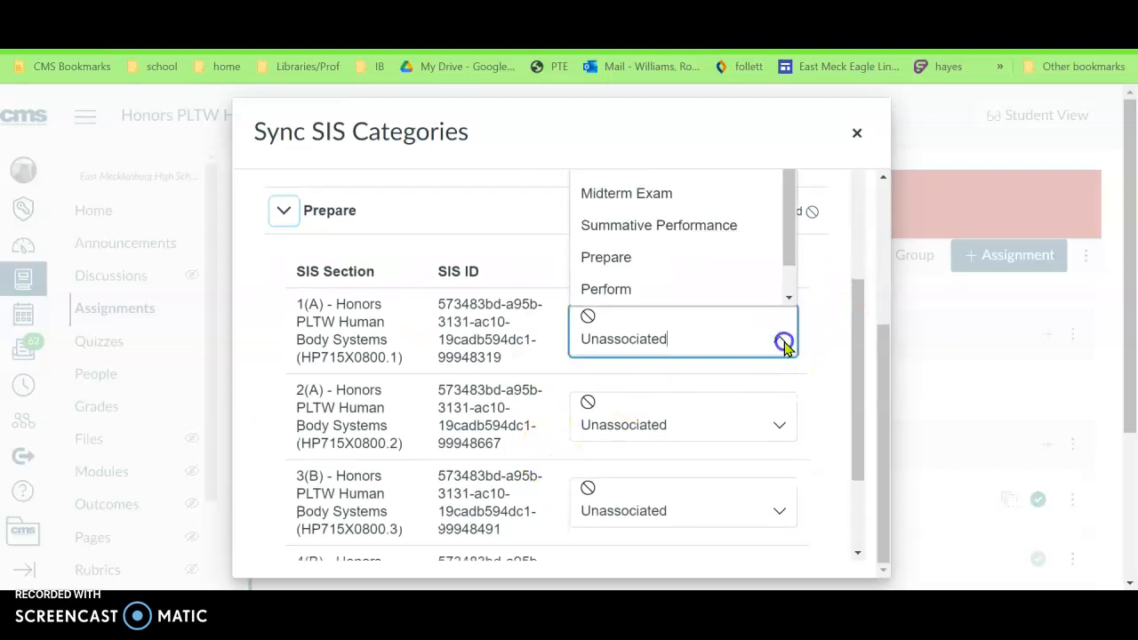
pyautogui.click(744, 259)
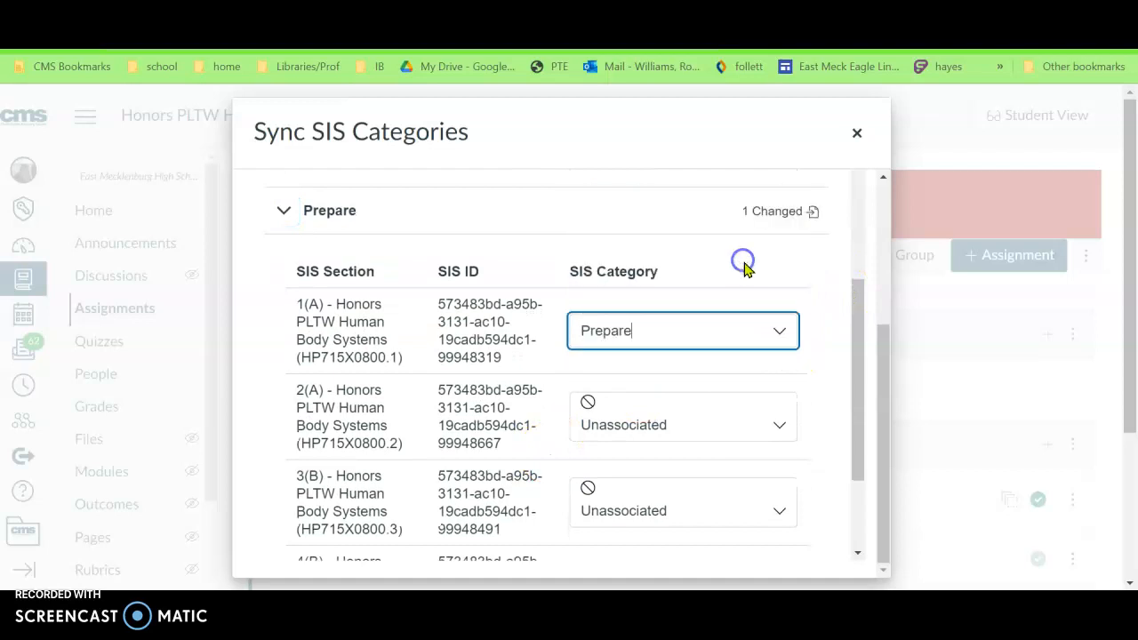
pyautogui.click(777, 425)
pyautogui.click(689, 338)
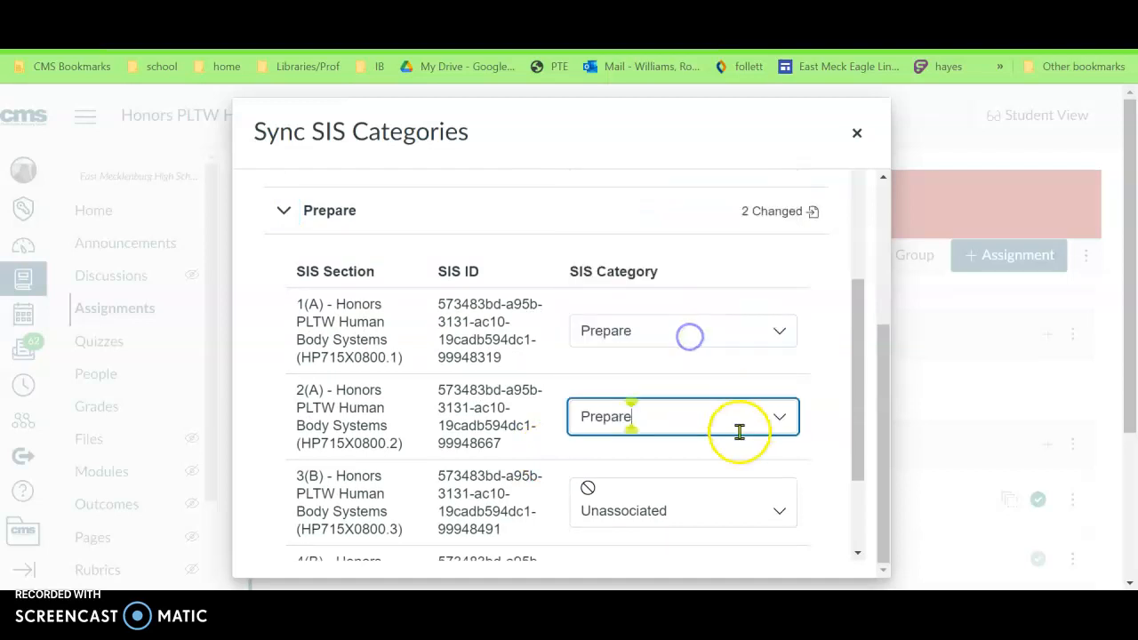
# For the Prepare group, set the SIS category of sections 3(B) and 4(B) to Prepare.
pyautogui.click(770, 498)
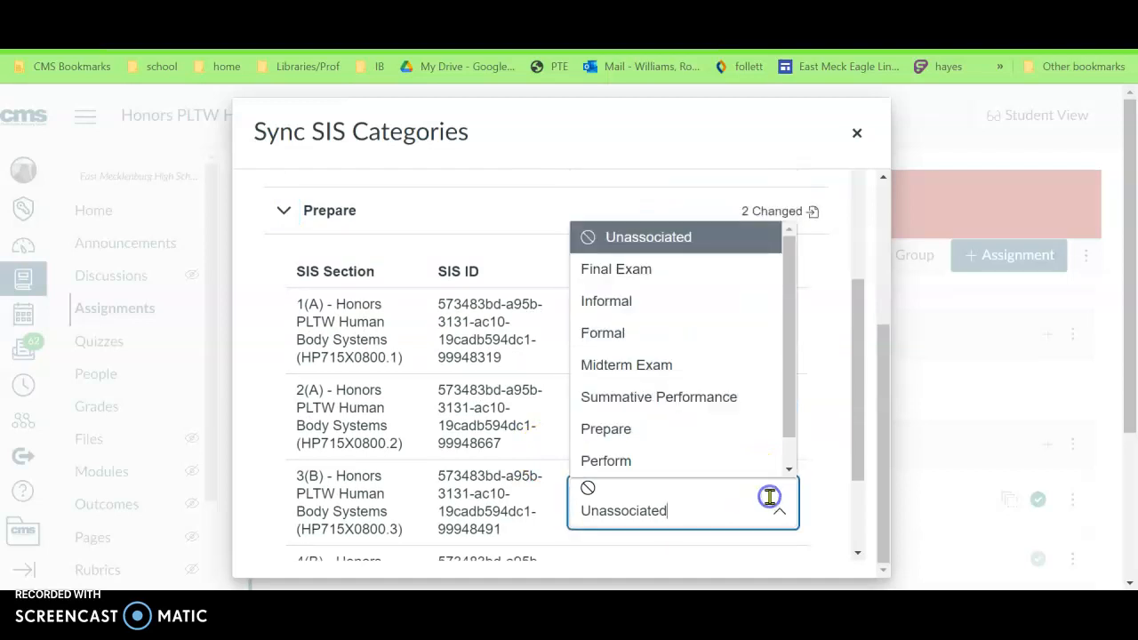
pyautogui.click(716, 431)
pyautogui.scroll(-1, 830, 453)
pyautogui.click(785, 484)
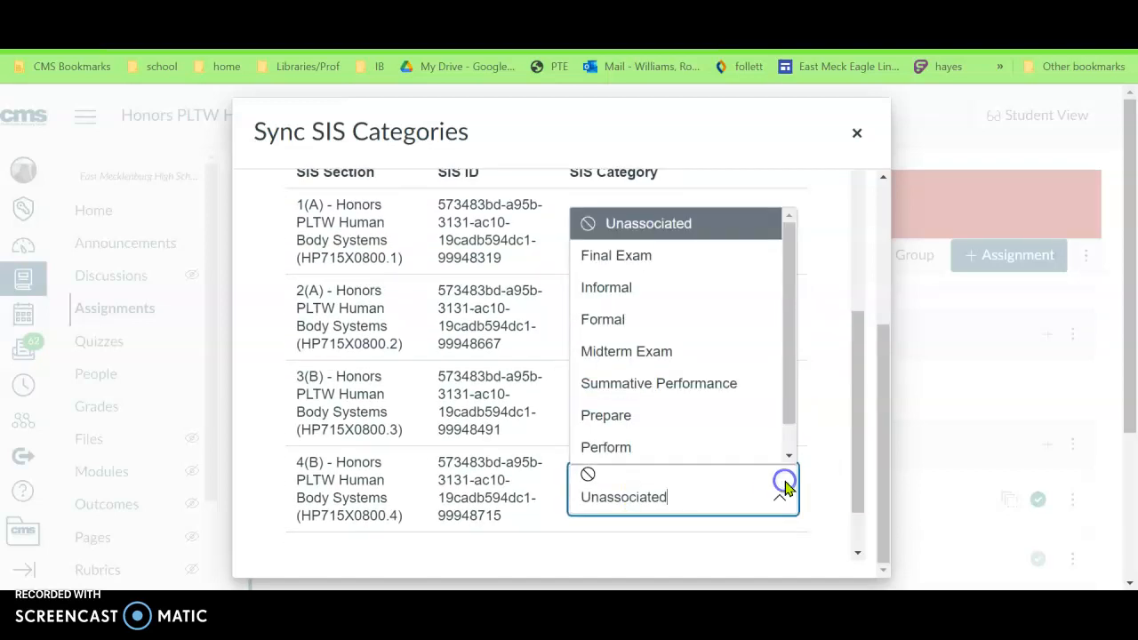
pyautogui.scroll(-1, 765, 440)
pyautogui.click(751, 385)
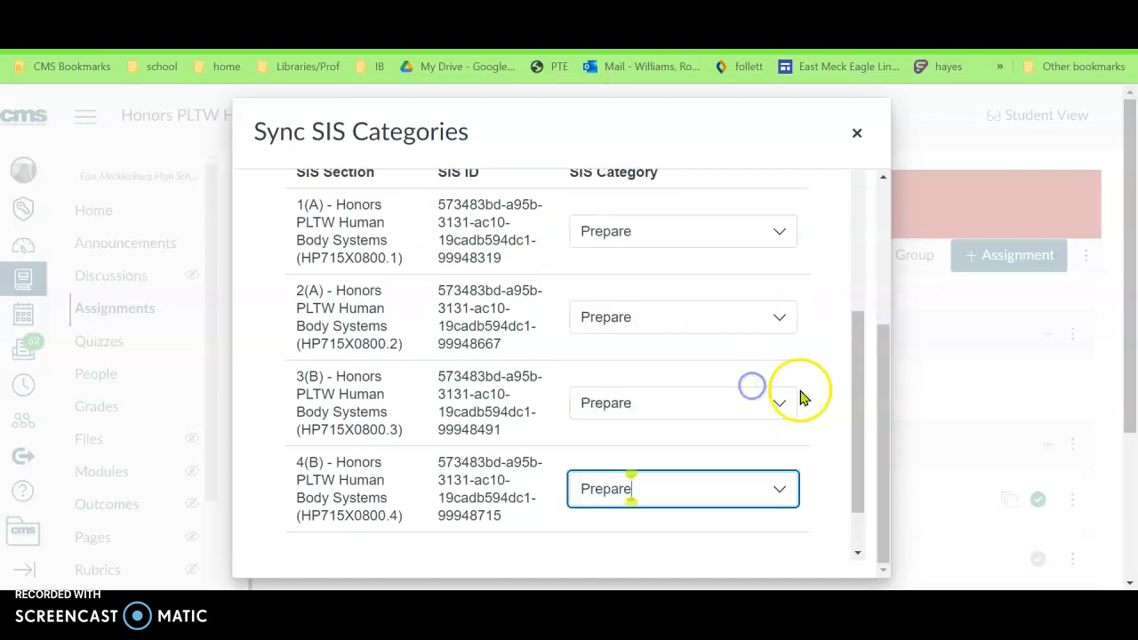
# Synchronize the SIS categories and close the Sync SIS Categories dialog.
pyautogui.scroll(-1, 829, 429)
pyautogui.click(757, 499)
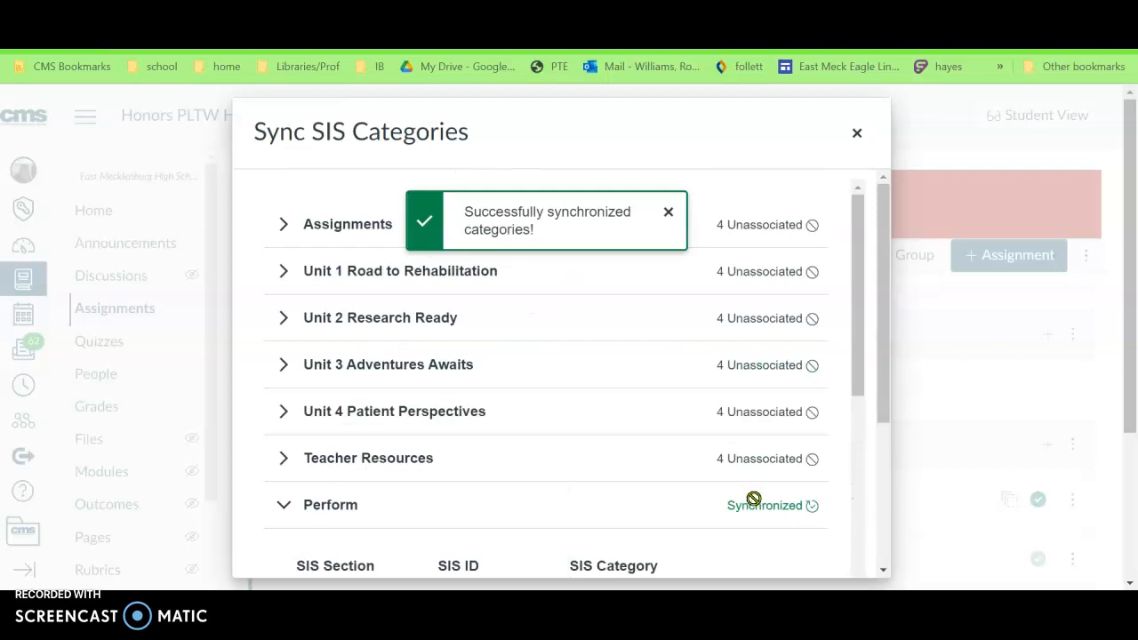
pyautogui.click(859, 132)
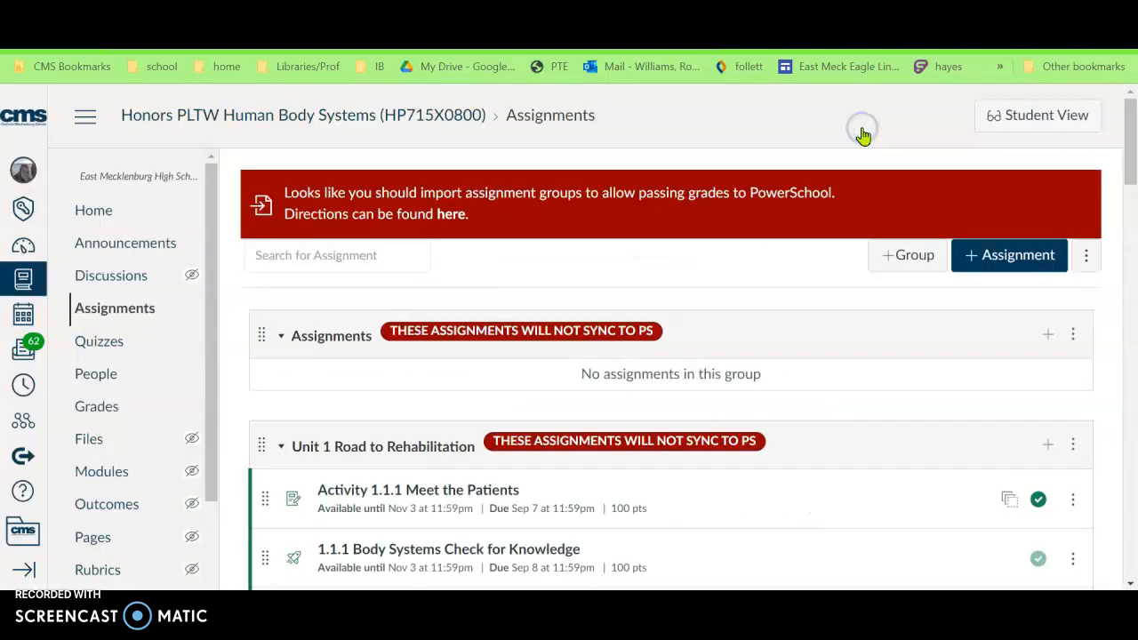
# Move the 23-24 Human Body Systems Blueprint & Pacing Guide from Teacher Resources into the Perform group and publish it.
pyautogui.scroll(-15, 765, 418)
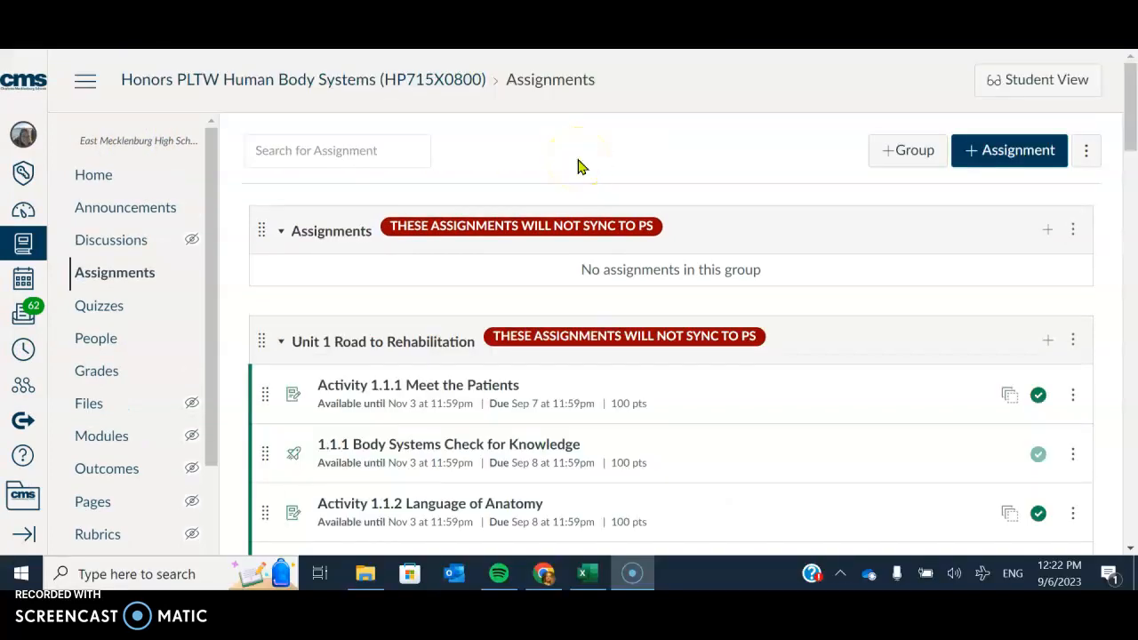
pyautogui.scroll(-20, 578, 168)
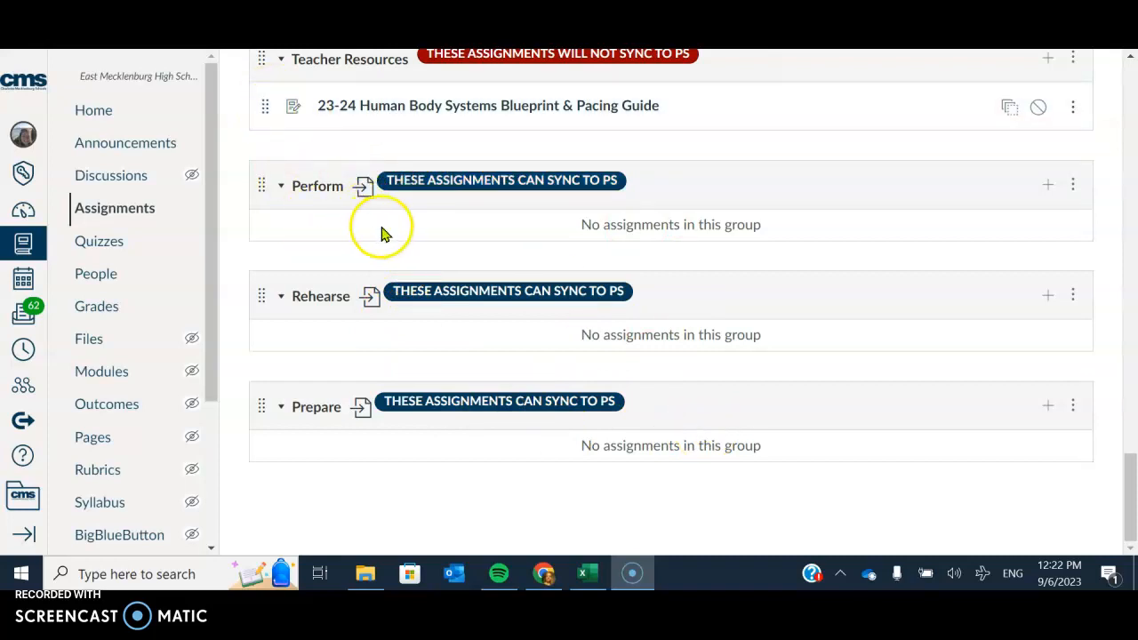
pyautogui.scroll(1, 699, 243)
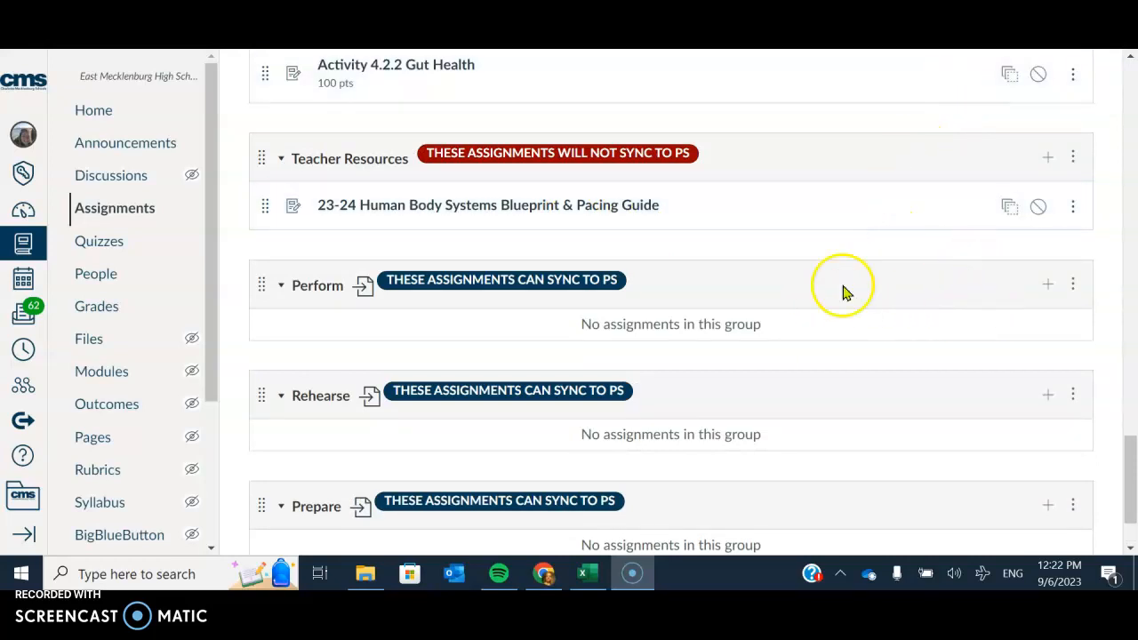
pyautogui.moveTo(267, 203); pyautogui.dragTo(293, 333)
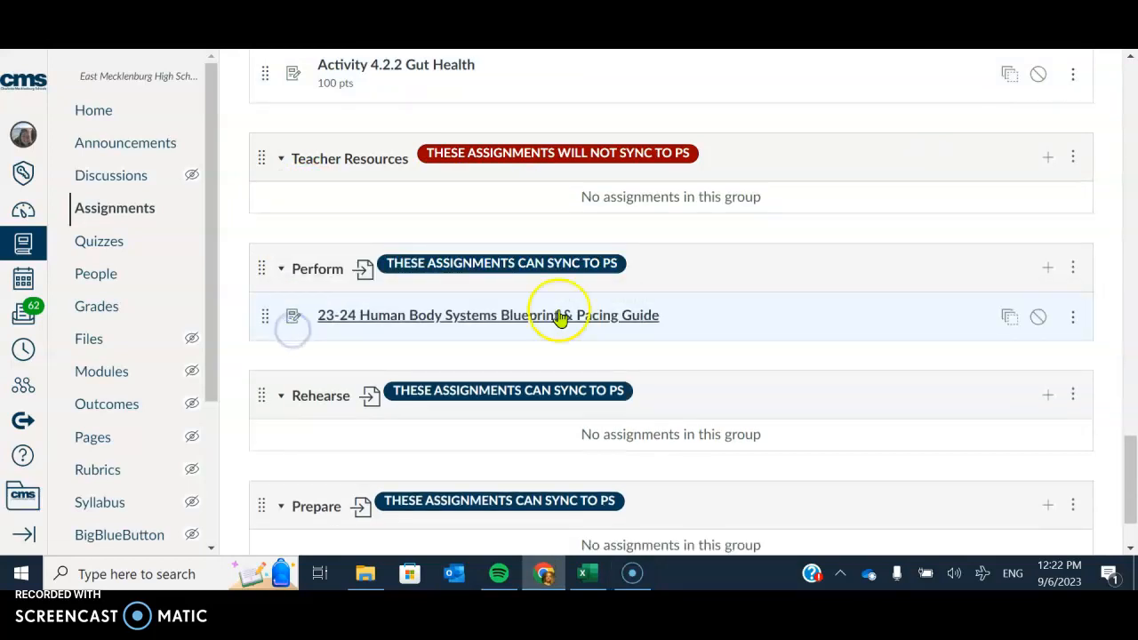
pyautogui.click(1039, 319)
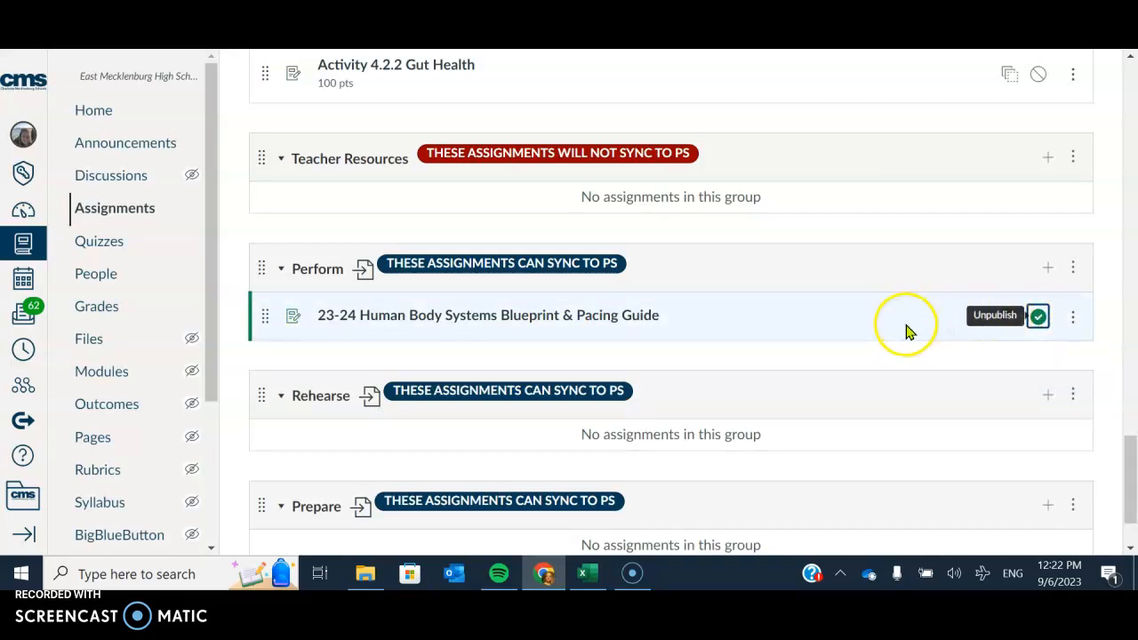
# Unpublish the 23-24 Human Body Systems Blueprint & Pacing Guide and move it back into the Teacher Resources group.
pyautogui.click(1038, 318)
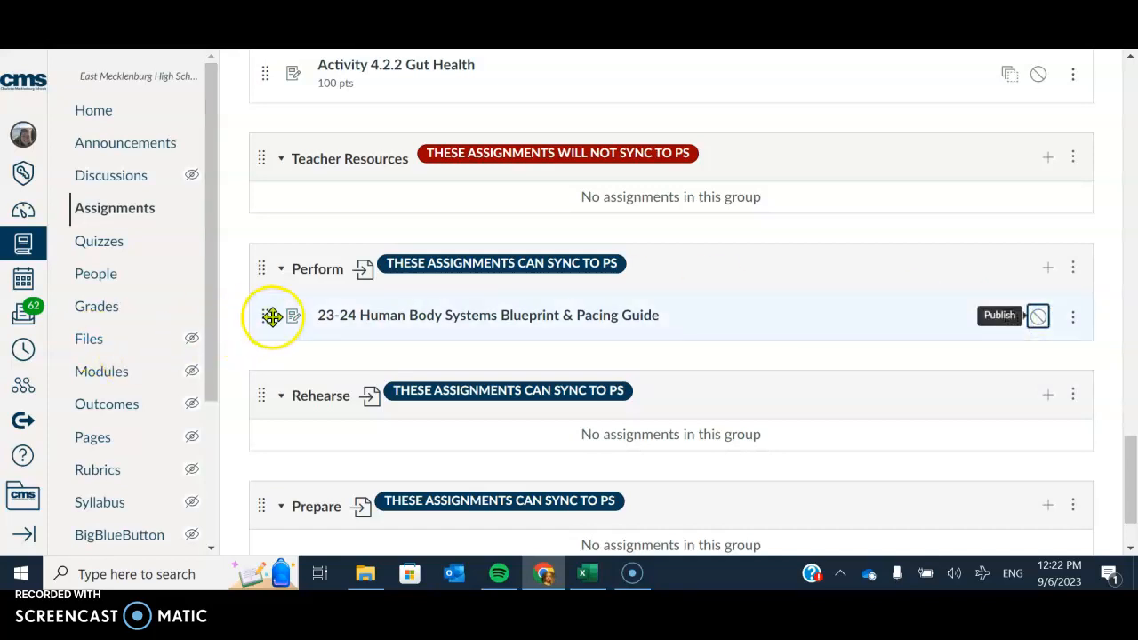
pyautogui.moveTo(267, 316); pyautogui.dragTo(291, 212)
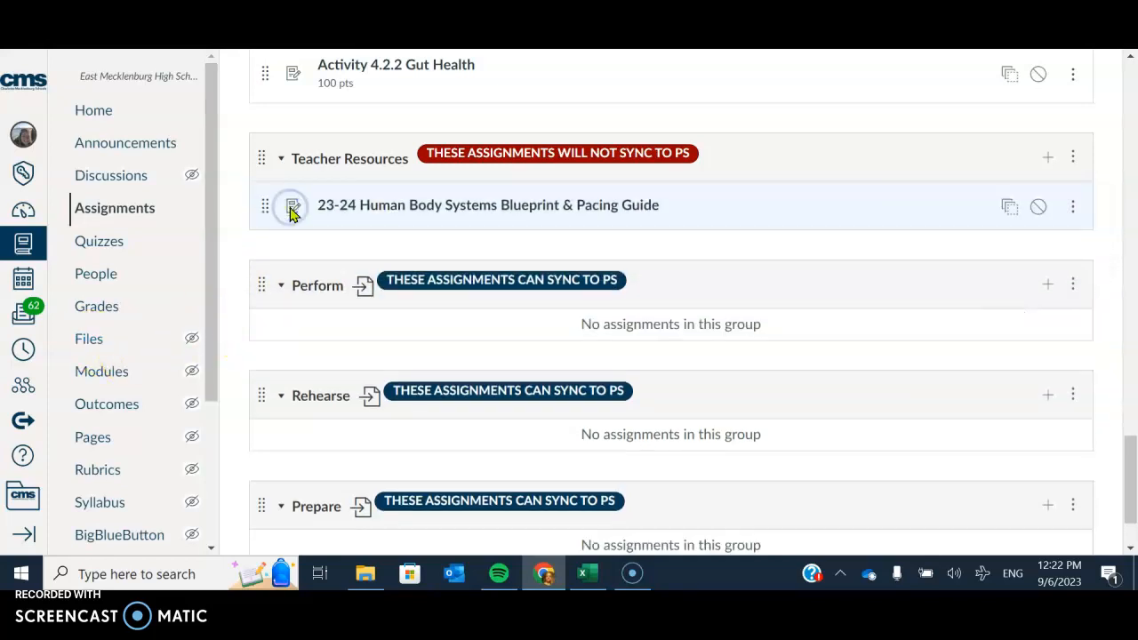
pyautogui.click(578, 271)
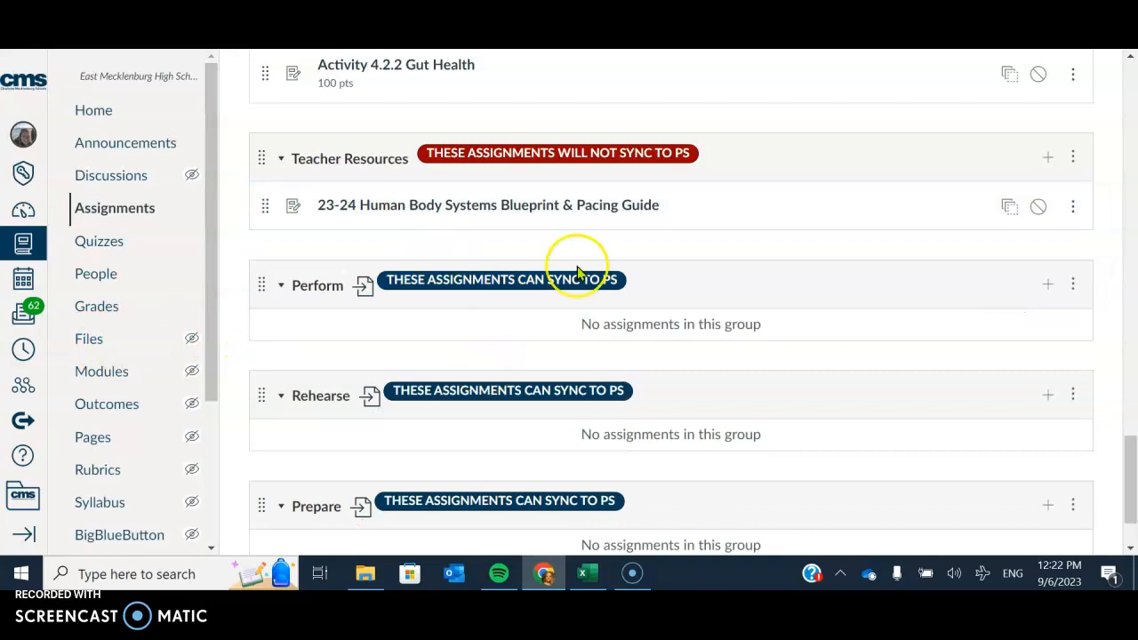